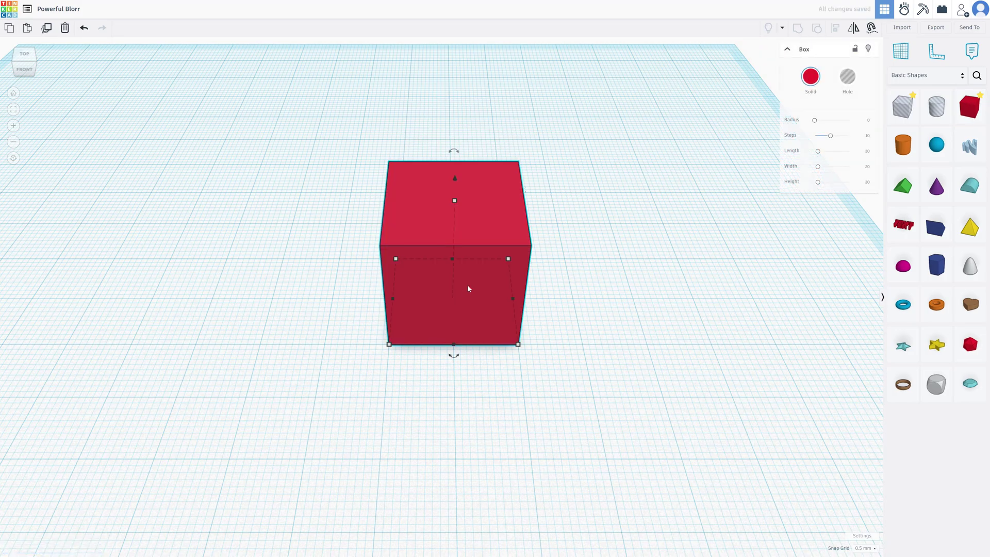
Resize the red box to length 10 and height 2, flattening it into a plate.
right_drag(579, 212, 567, 274)
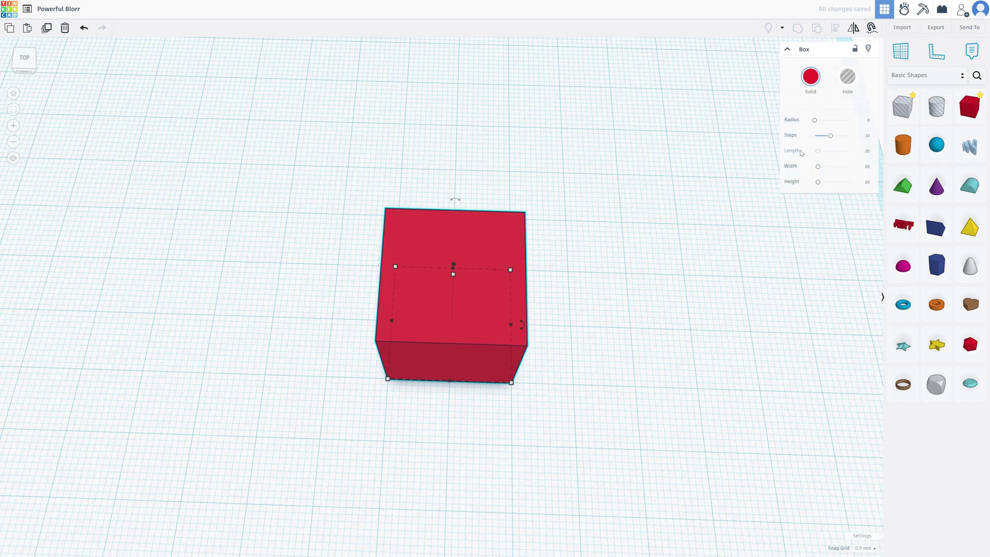
click(867, 151)
text(10)
key(Return)
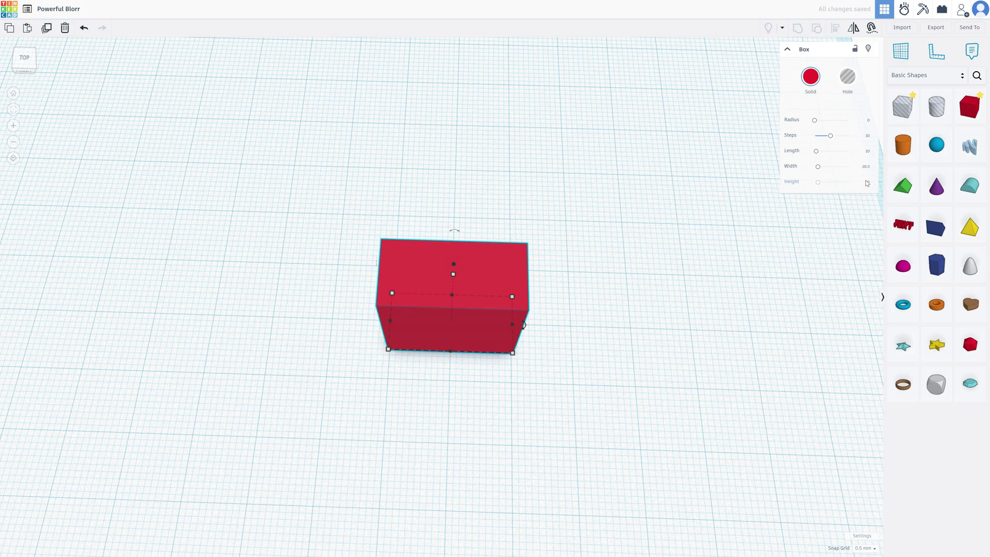
click(867, 182)
key(Return)
Nudge the flat red slab on the workplane and bring in a second box.
right_drag(429, 366, 466, 367)
drag(430, 284, 433, 342)
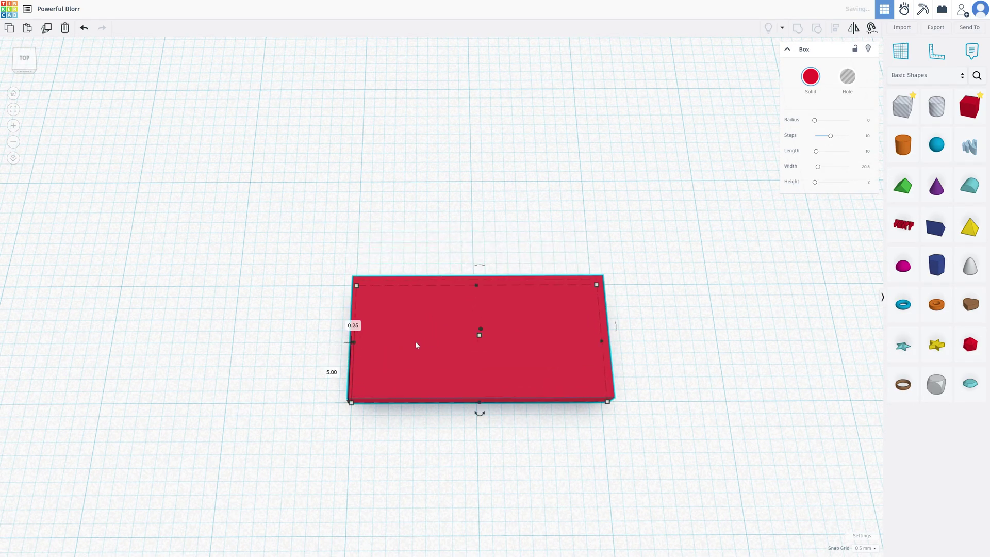
mouse_move(303, 358)
right_down()
mouse_move(298, 342)
mouse_move(300, 360)
right_up()
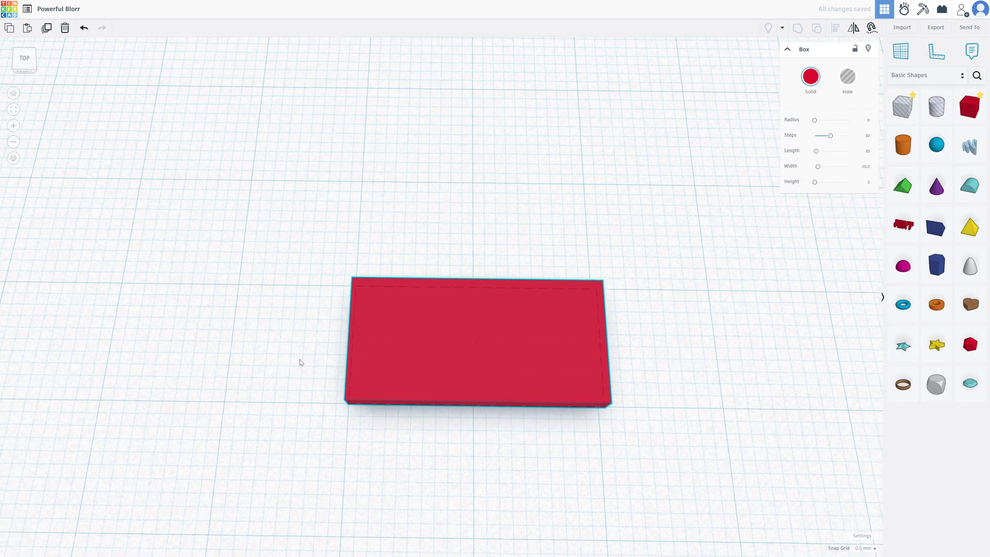
drag(969, 106, 734, 315)
Drop the new box beside the slab and size it to length 6 and width 0.5.
right_drag(735, 475, 787, 226)
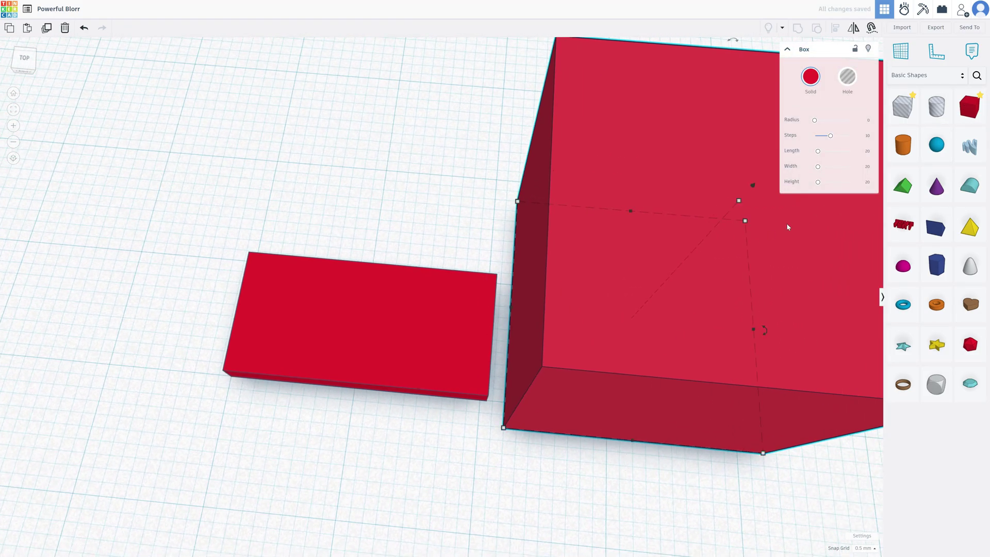
click(867, 153)
key(Tab)
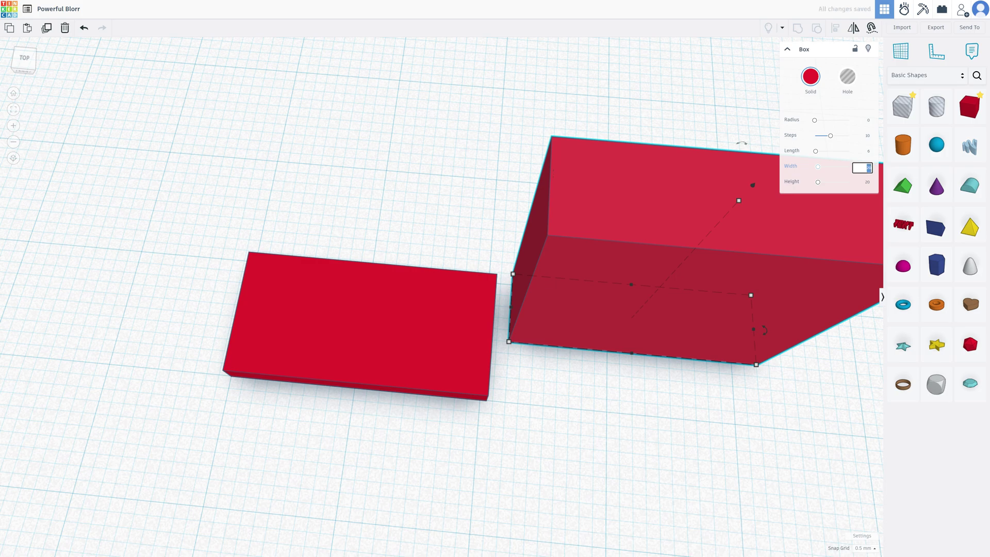
text(0.5)
key(Return)
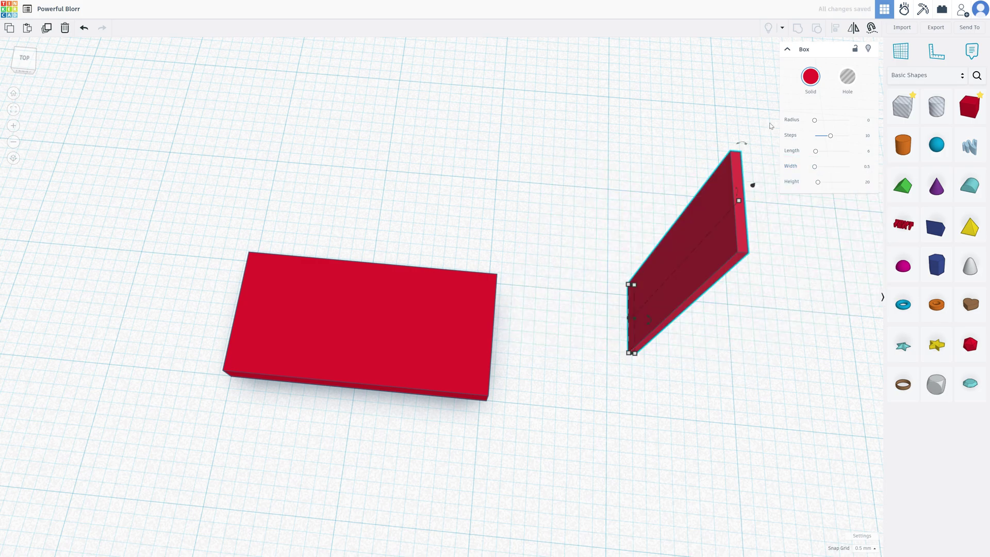
Colour the thin slab green, stand it at the plate's left end and tilt it -7°.
click(808, 77)
click(772, 157)
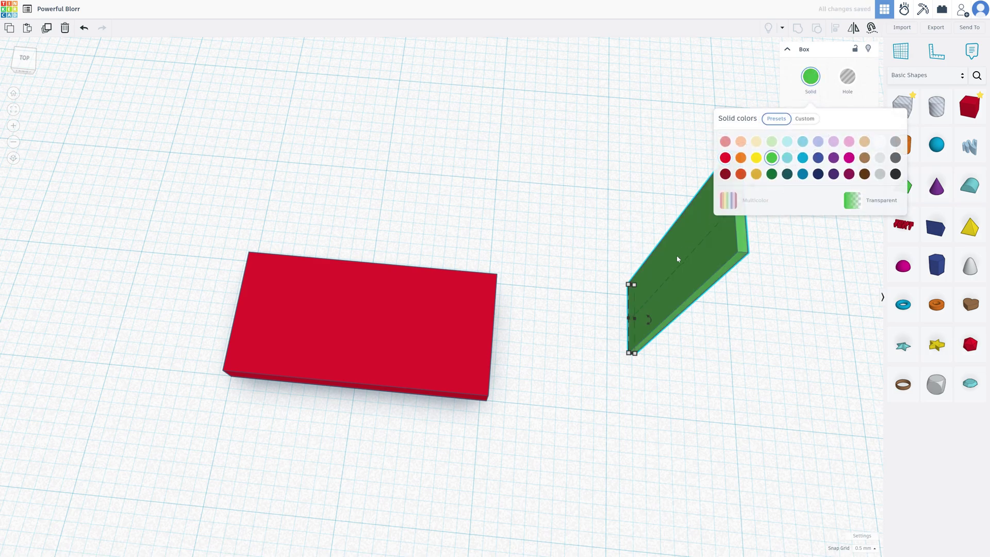
drag(660, 305, 214, 316)
right_drag(214, 316, 519, 325)
drag(499, 321, 497, 317)
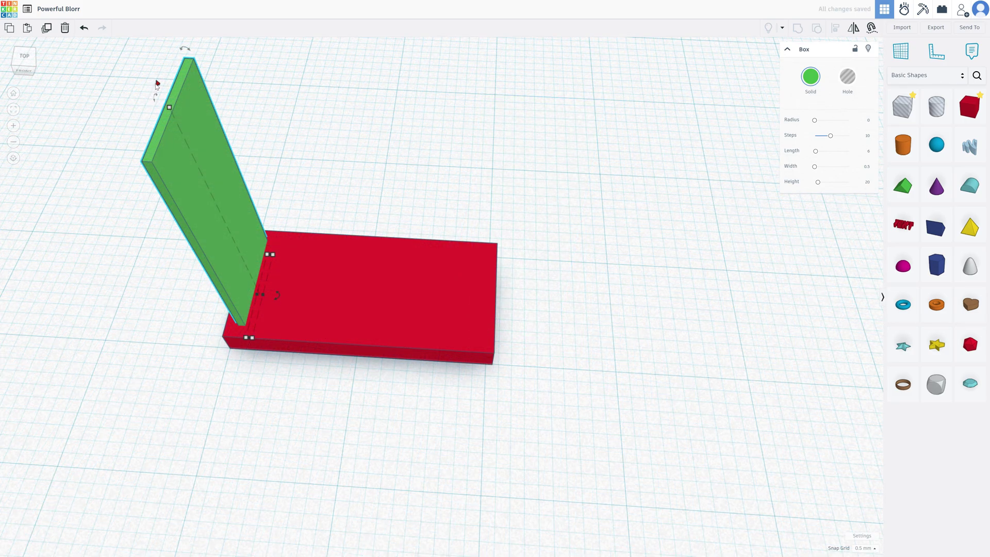
drag(156, 84, 194, 178)
click(94, 279)
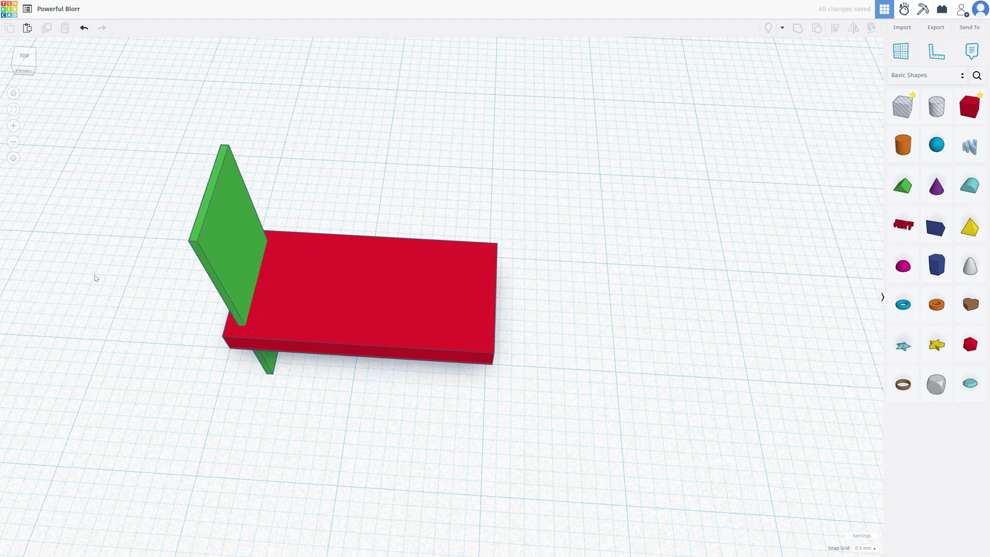
right_drag(94, 279, 162, 281)
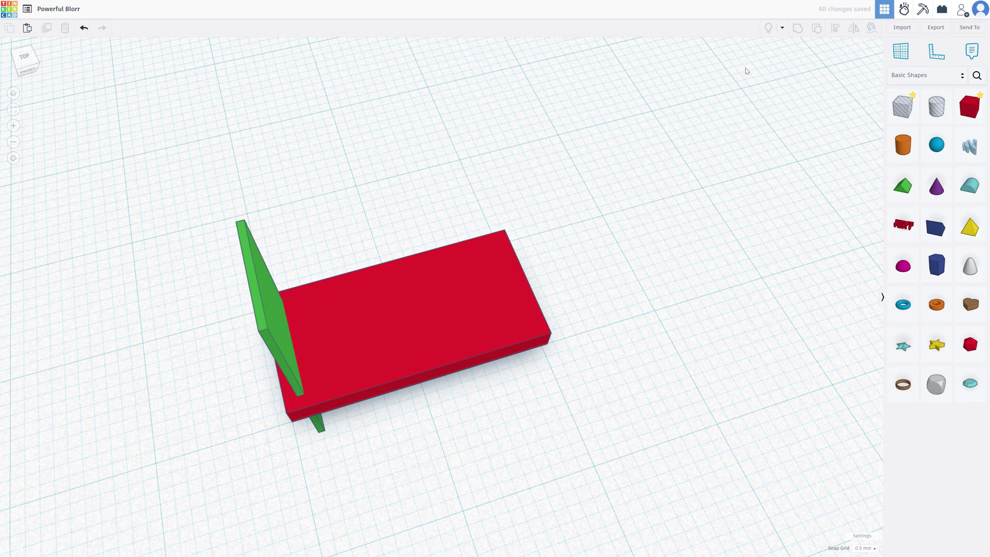
Make the green slab a hole and group it with the red plate to cut a slot.
click(259, 295)
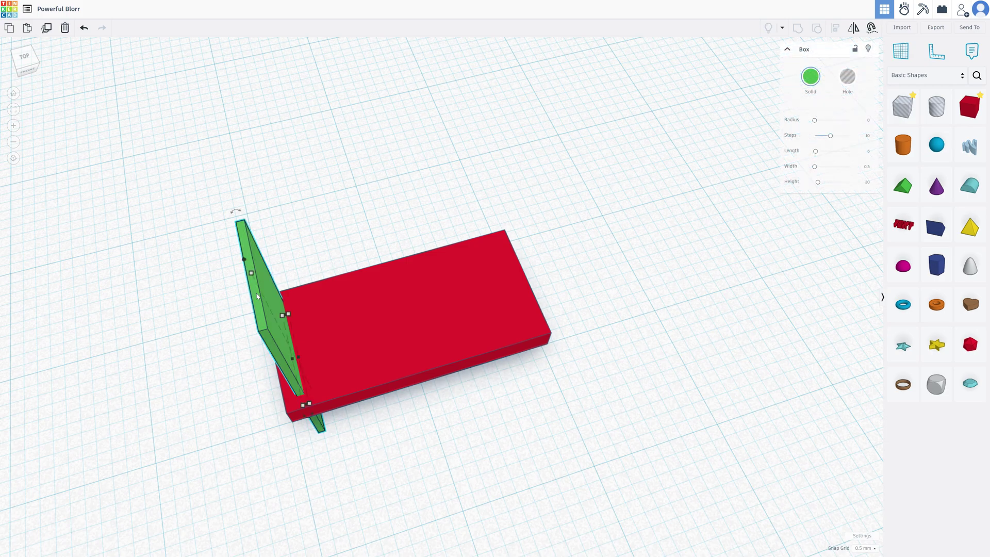
click(843, 78)
shift+click(411, 281)
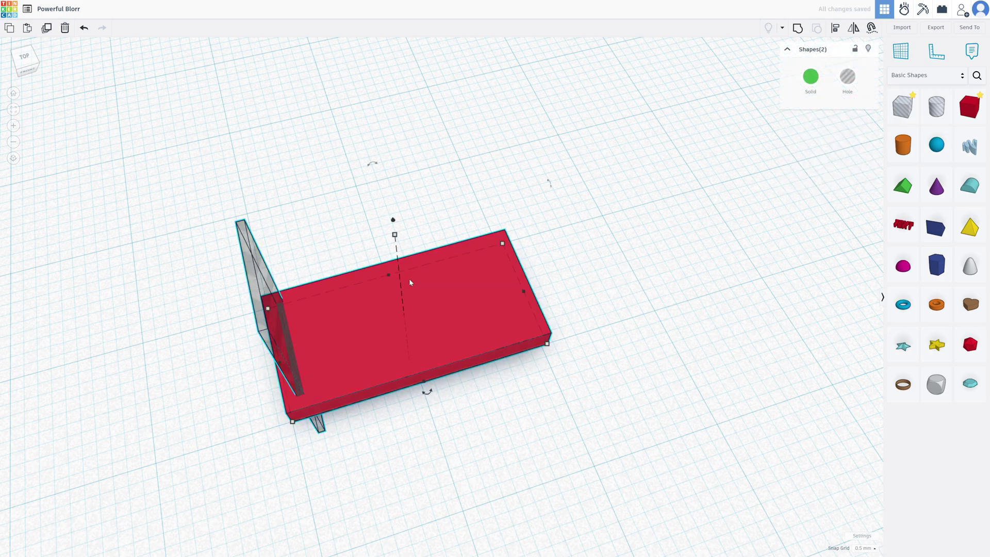
click(797, 28)
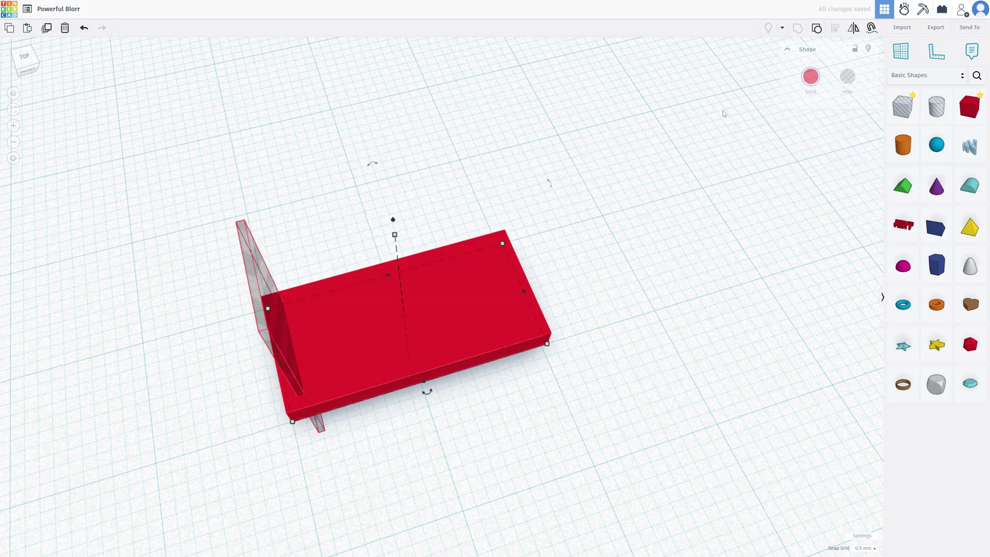
Inspect the slotted plate, then undo the grouping so the hole slab stays separate.
right_drag(577, 278, 547, 302)
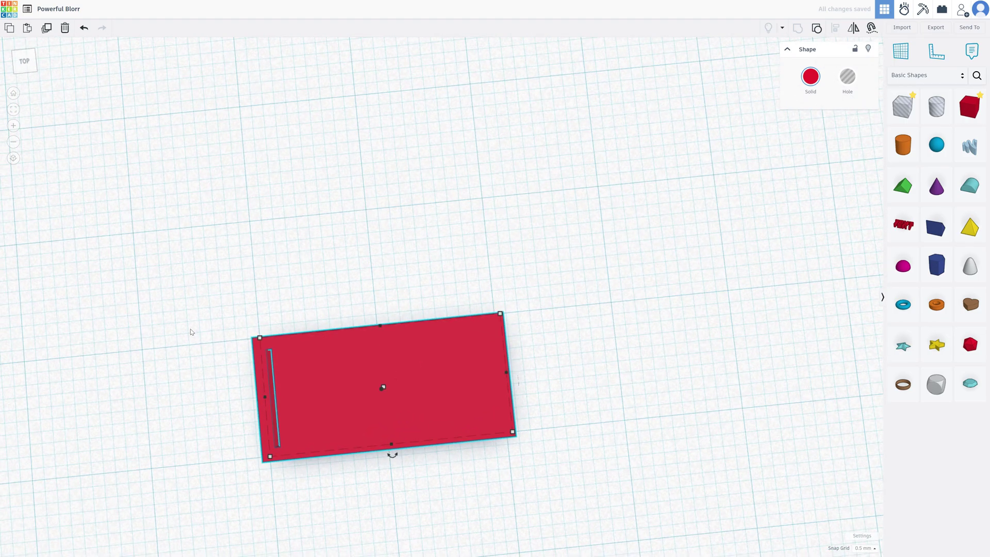
middle_drag(190, 328, 275, 271)
right_drag(299, 329, 330, 275)
scroll(375, 242, up, 6)
scroll(333, 245, down, 5)
scroll(330, 276, down, 6)
scroll(326, 276, up, 2)
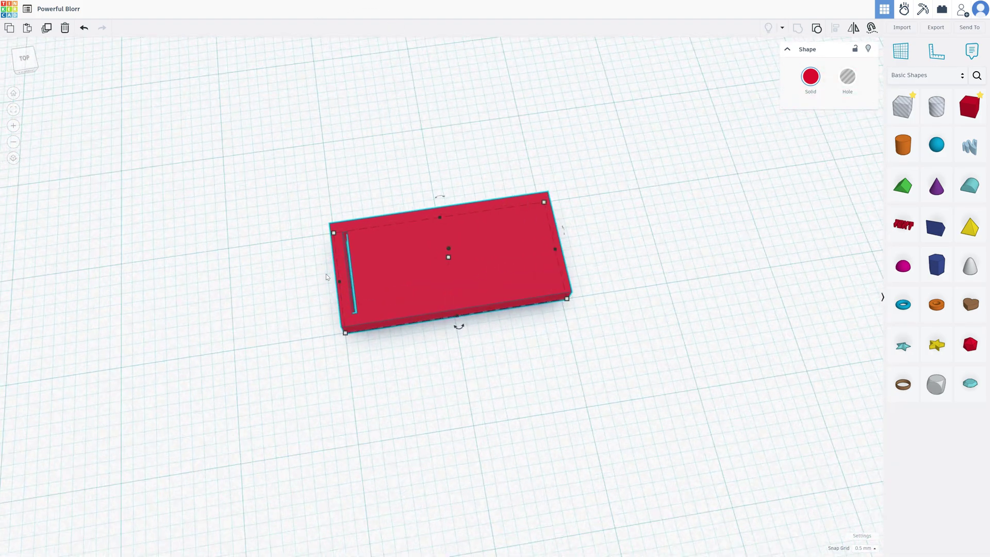
scroll(272, 271, up, 3)
scroll(272, 272, down, 1)
key(ctrl+z)
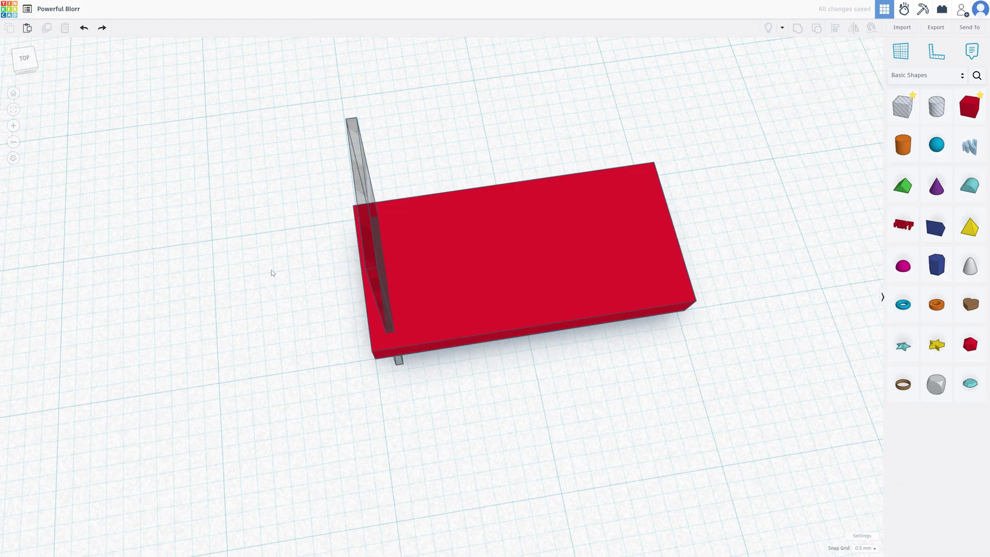
click(380, 283)
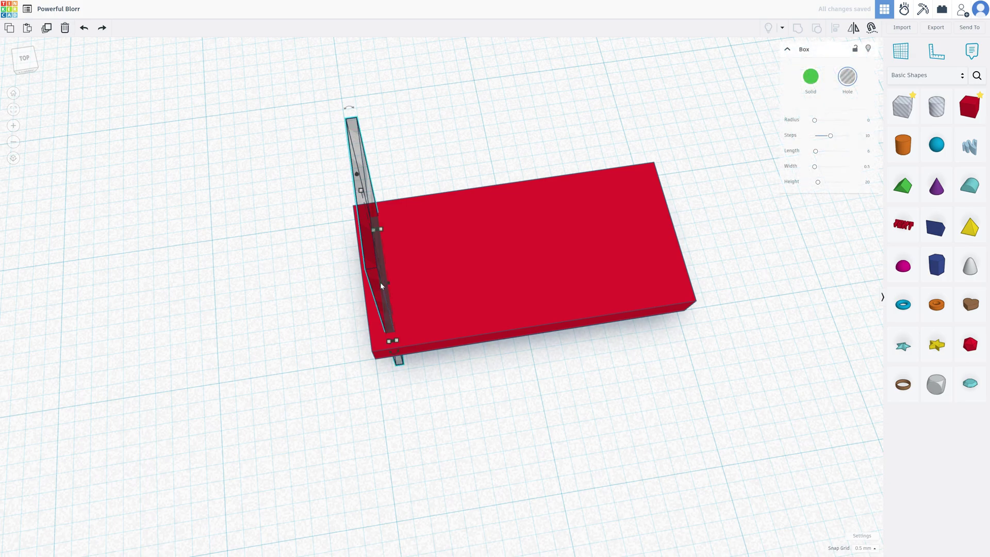
Duplicate the hole slab and spread the copies along the plate toward its right end.
key(ctrl+d)
key(Right)
key(ctrl+d)
key(ctrl+d)
key(ctrl+d)
key(ctrl+d)
key(ctrl+d)
key(ctrl+d)
key(ctrl+d)
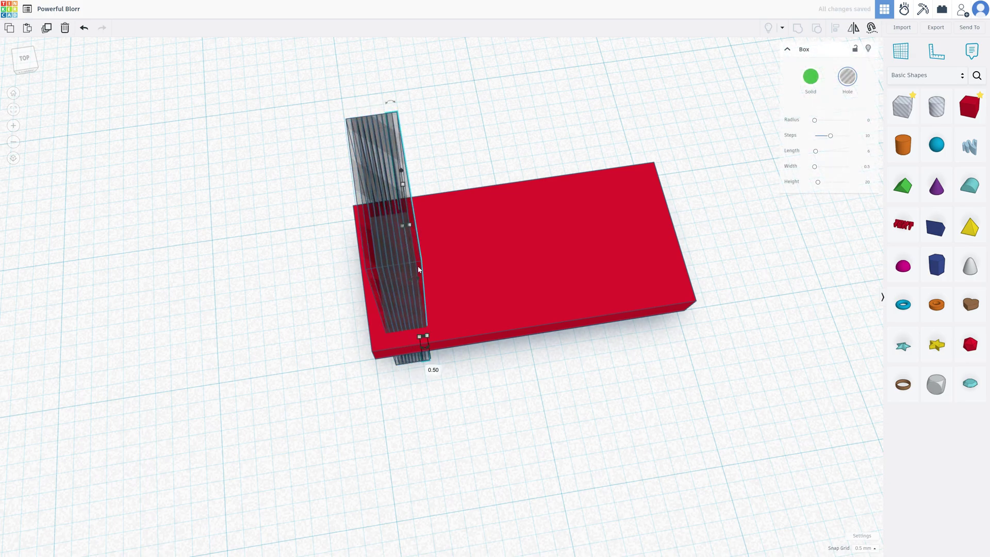
drag(418, 269, 693, 242)
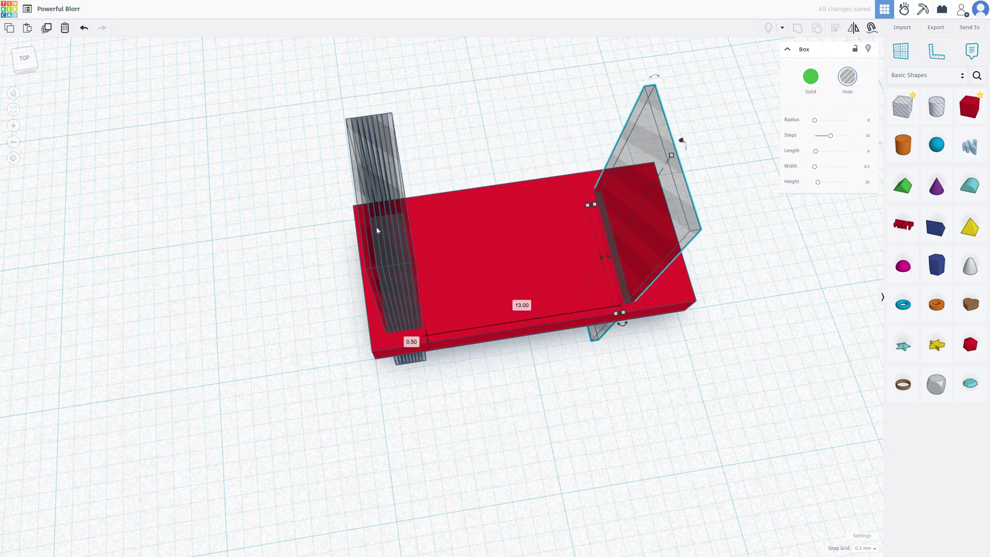
drag(370, 232, 572, 220)
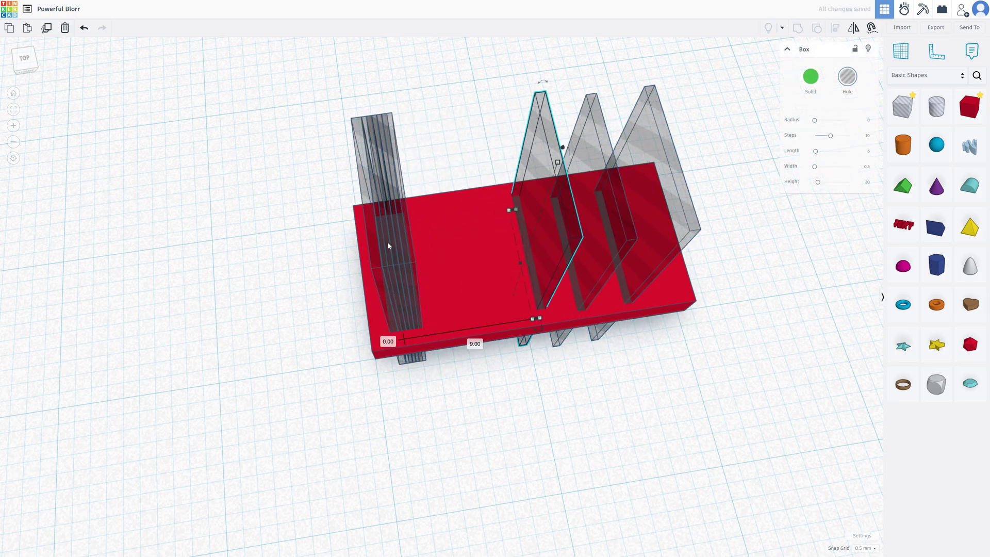
drag(388, 245, 490, 228)
drag(392, 245, 516, 216)
Finish spacing the slats, then select all 20 hole slats together with the plate.
scroll(387, 318, up, 5)
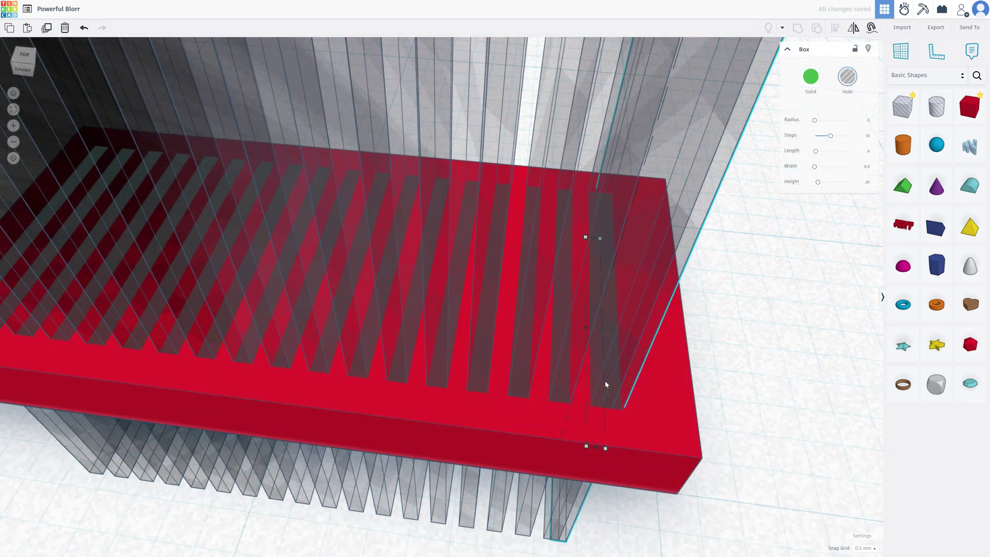
drag(606, 381, 632, 384)
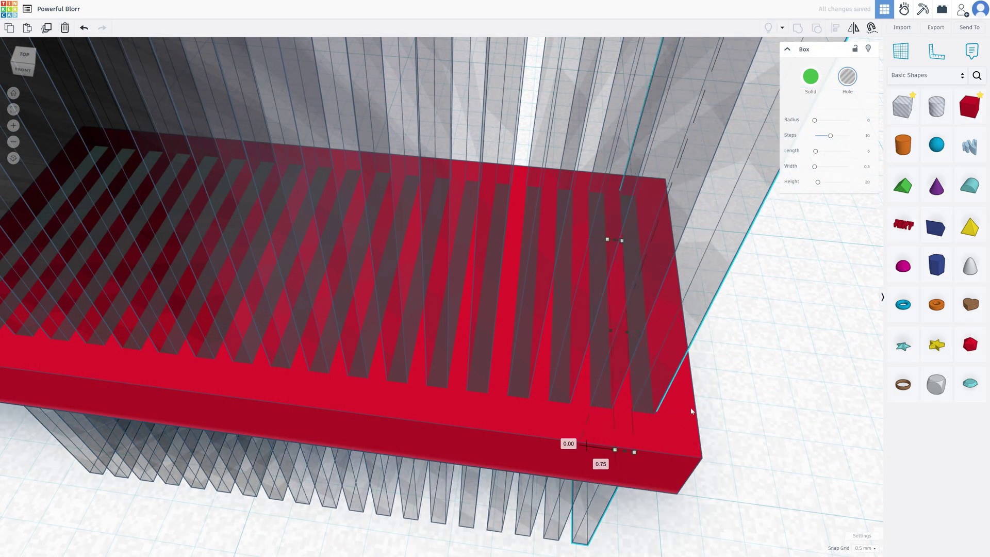
scroll(440, 358, down, 6)
scroll(240, 325, up, 3)
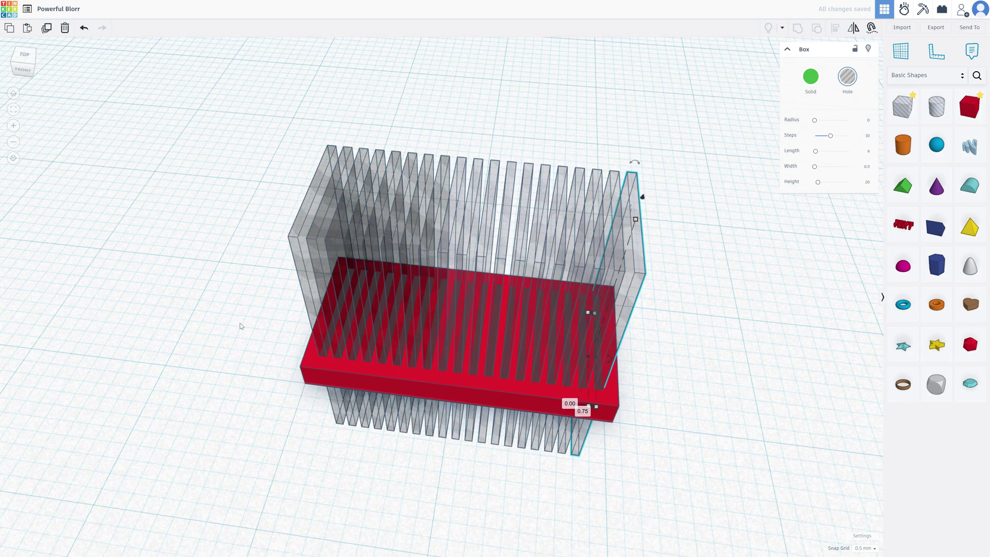
right_drag(240, 326, 247, 296)
drag(263, 60, 714, 237)
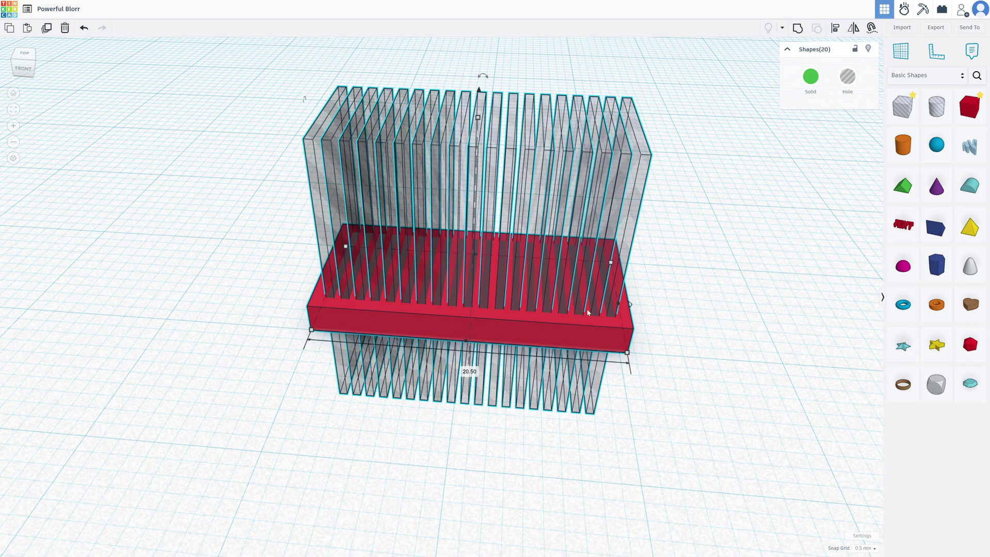
drag(249, 73, 701, 488)
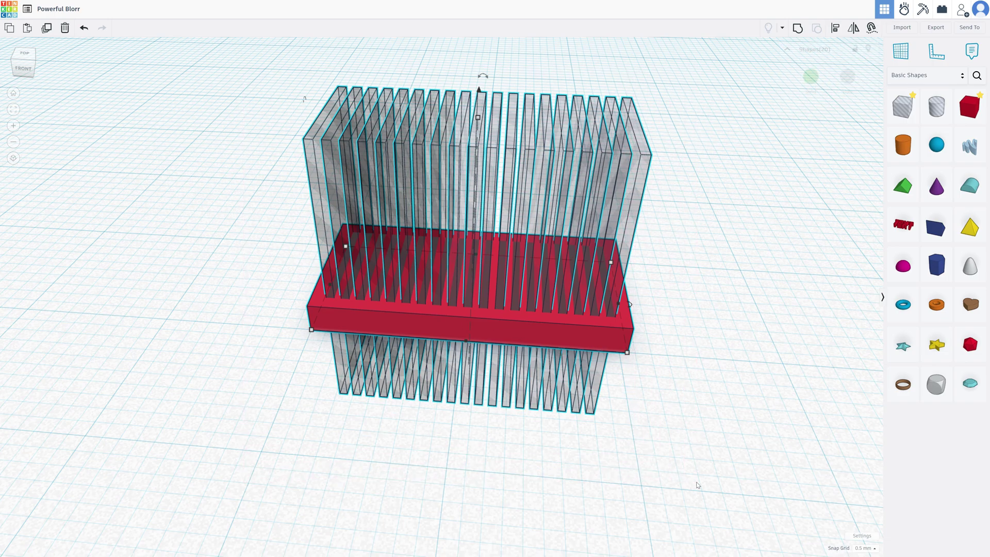
click(797, 29)
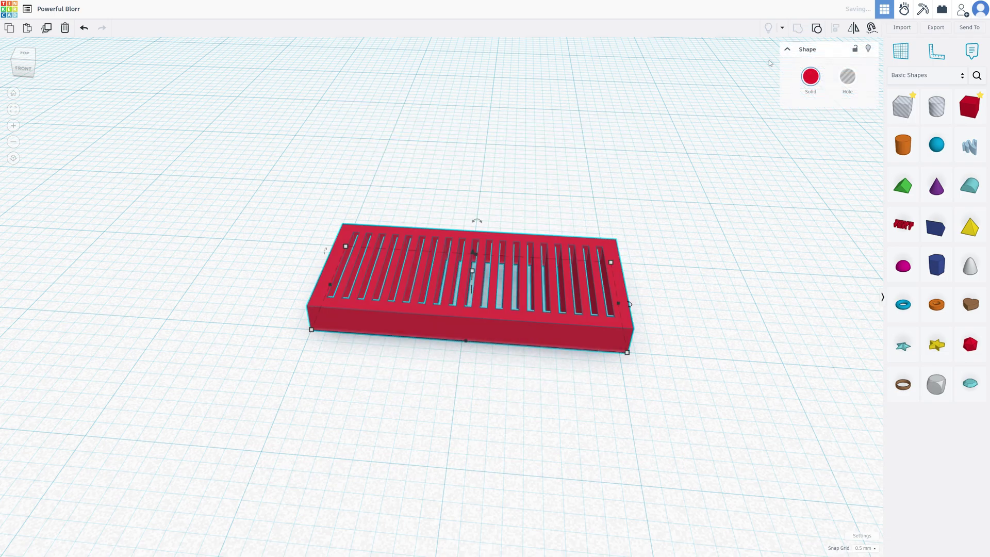
right_drag(372, 180, 395, 270)
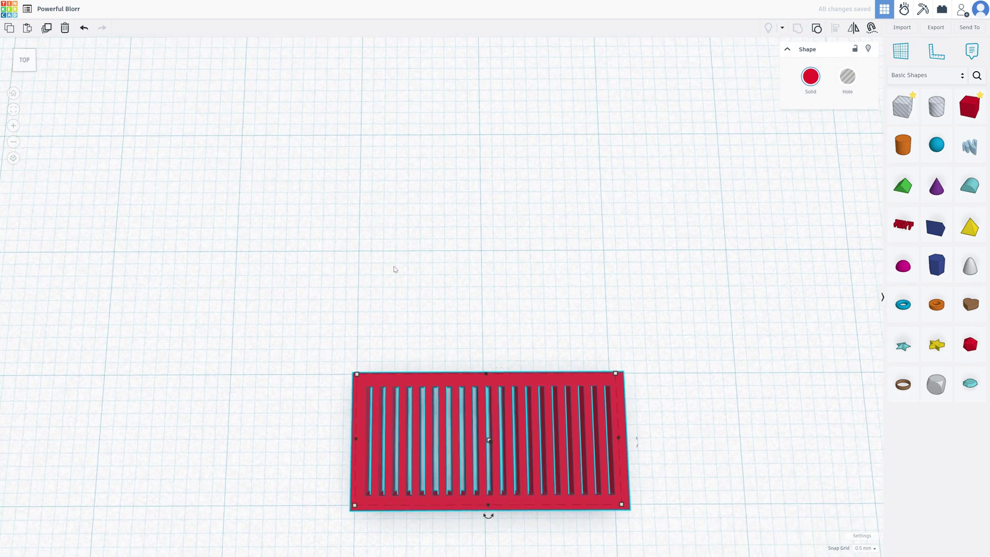
right_drag(485, 460, 477, 390)
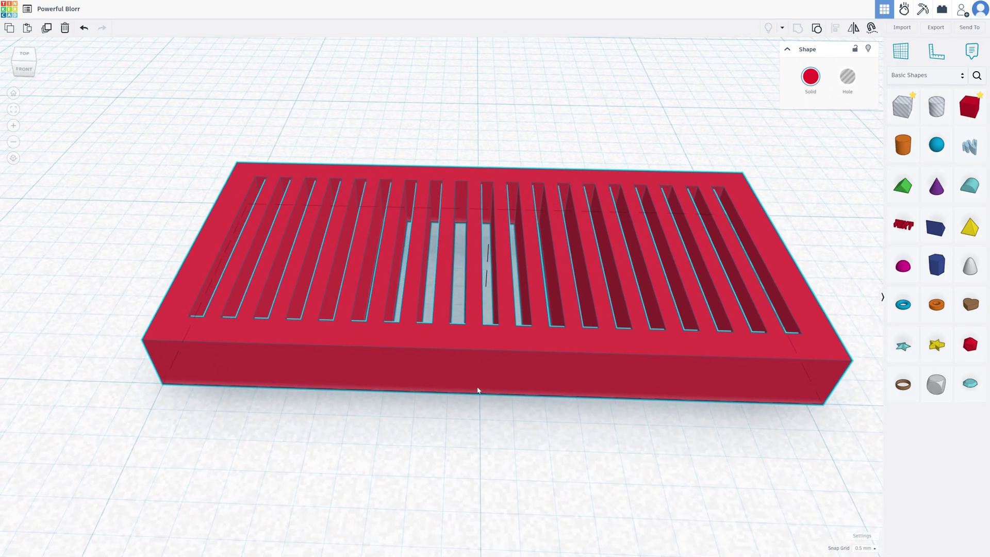
right_drag(478, 390, 444, 403)
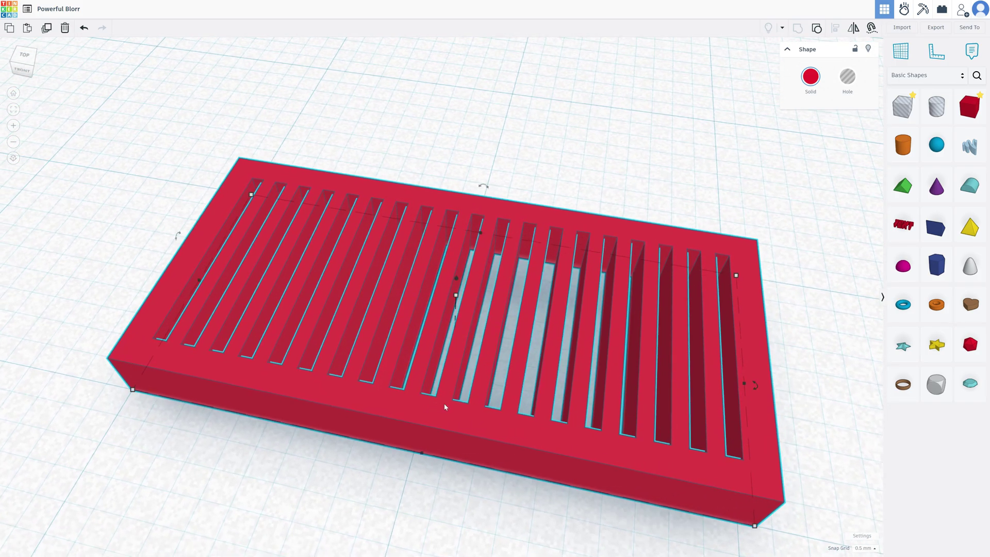
right_drag(382, 480, 403, 455)
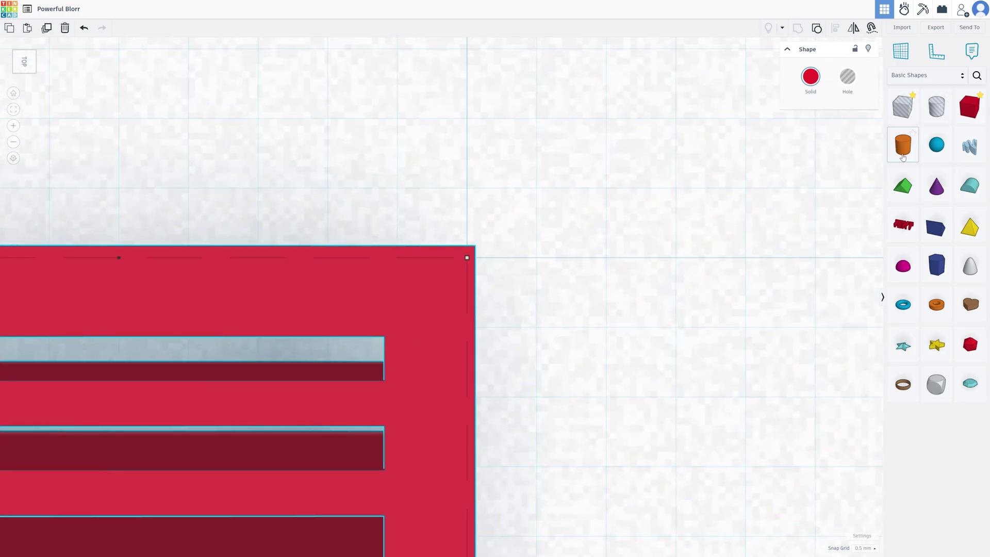
Add a cylinder with 42 sides and change its 20 mm dimension to 2 mm.
drag(902, 145, 515, 264)
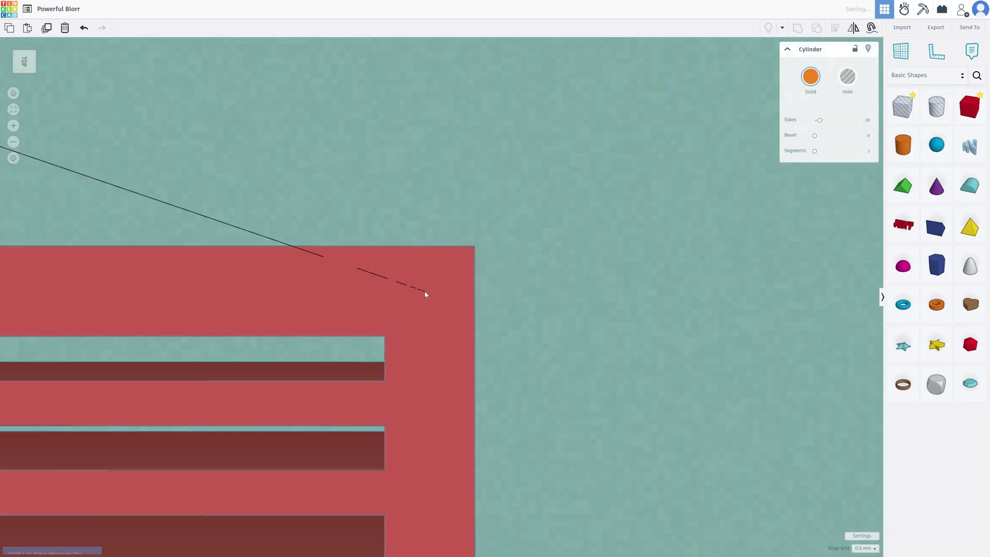
scroll(425, 291, down, 5)
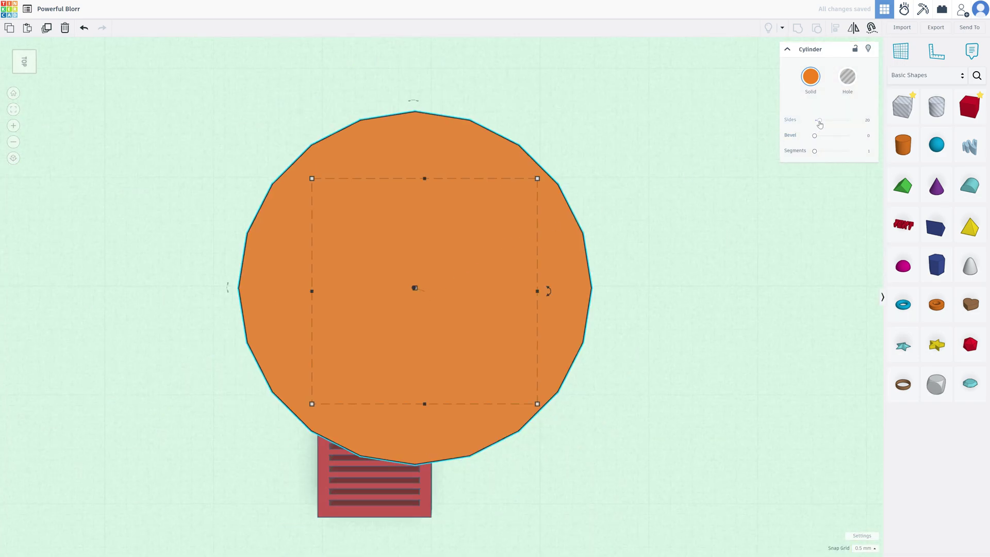
drag(819, 124, 840, 123)
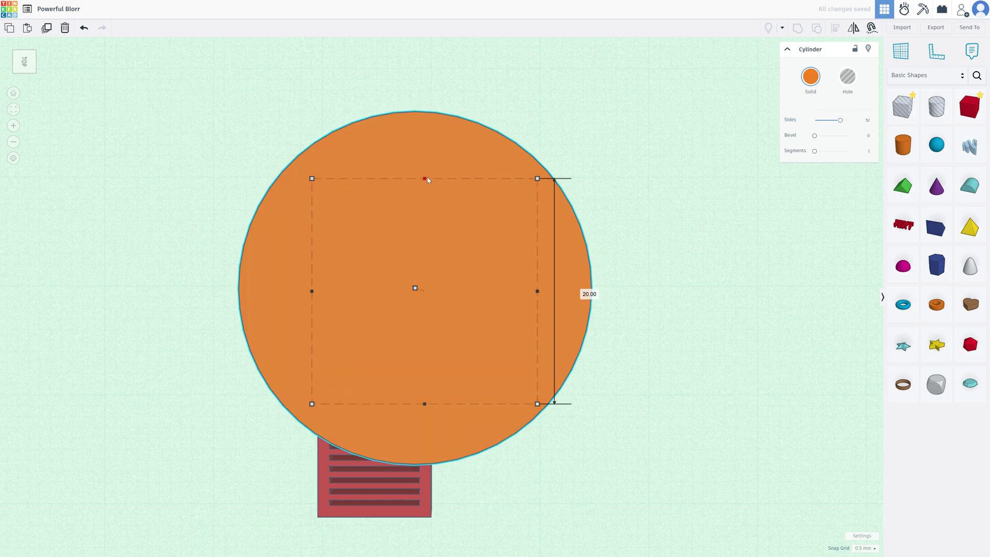
click(584, 291)
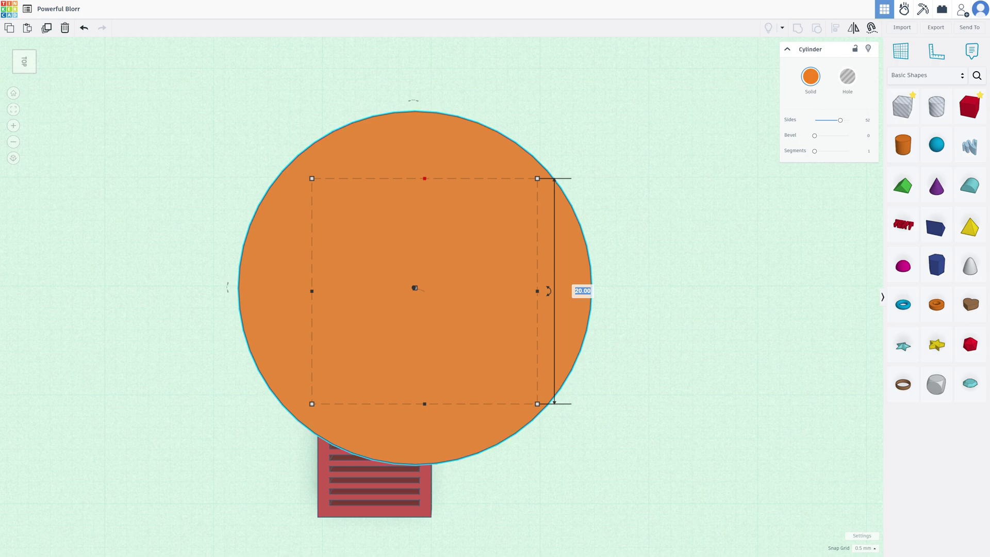
text(2)
key(Return)
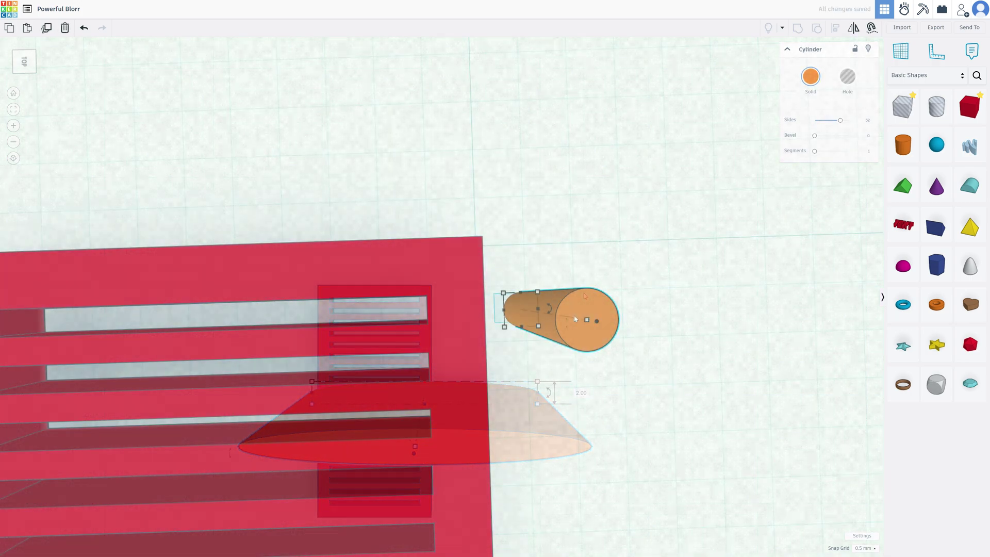
With a 0.25 mm snap grid, place the cylinder at the plate's top-right corner, level with the workplane.
drag(584, 336, 453, 270)
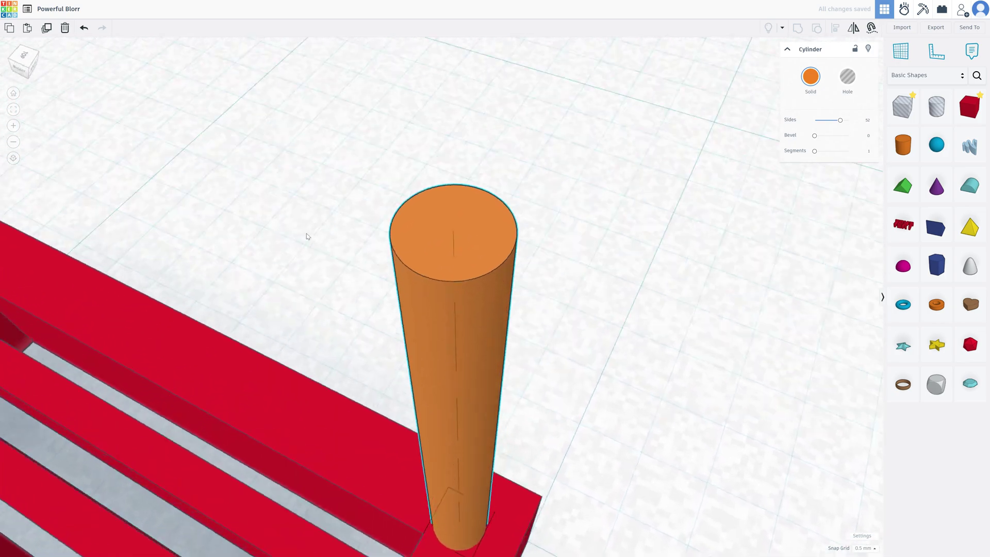
right_drag(306, 234, 314, 364)
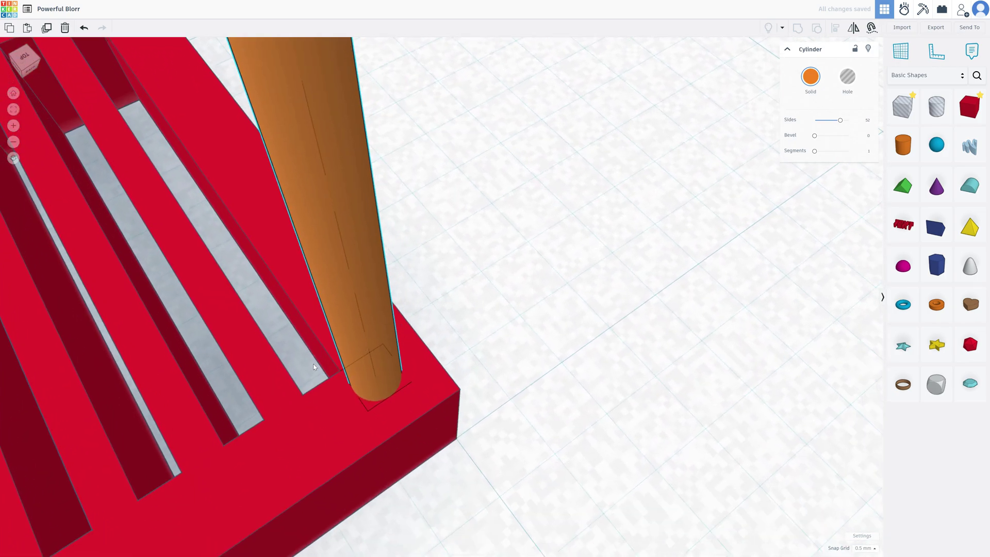
click(866, 547)
click(867, 480)
mouse_move(365, 341)
mouse_down()
mouse_move(354, 335)
mouse_move(370, 333)
mouse_move(379, 346)
mouse_move(394, 334)
mouse_move(397, 345)
mouse_move(389, 340)
mouse_up()
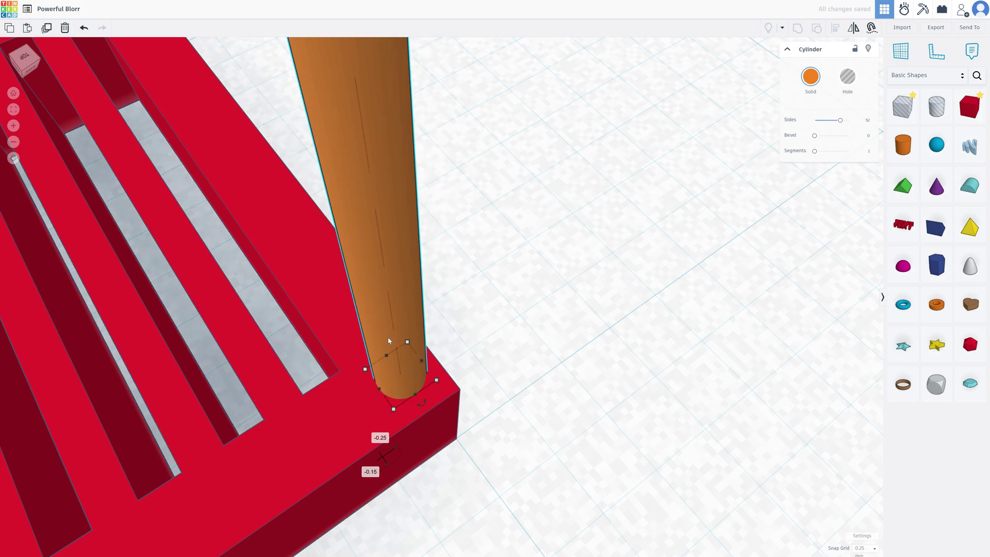
scroll(389, 340, down, 5)
scroll(360, 283, up, 2)
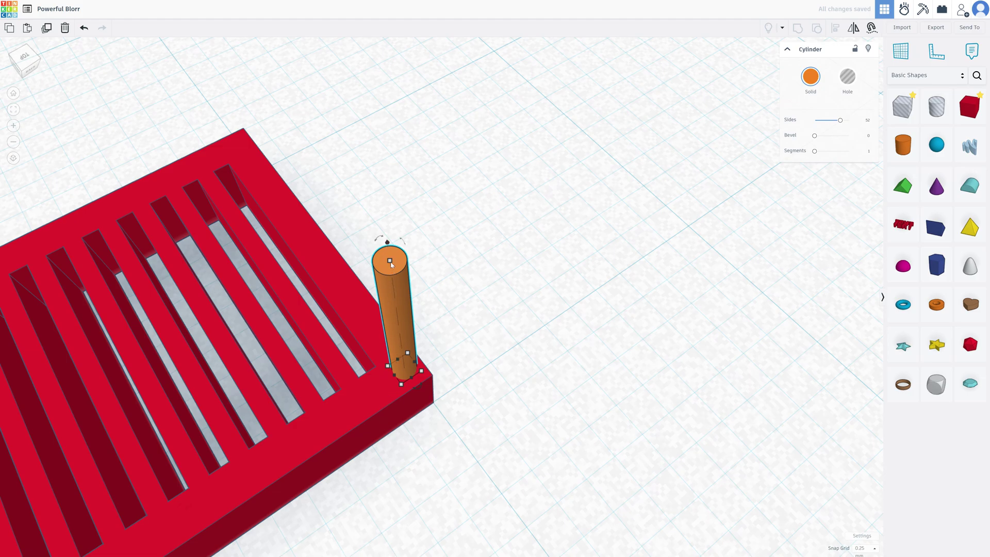
drag(387, 243, 389, 250)
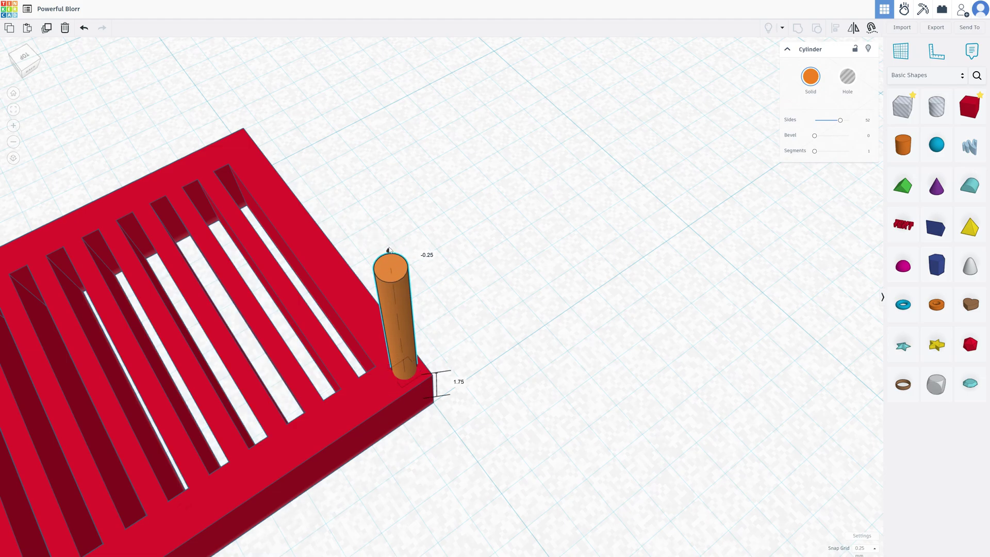
right_drag(386, 391, 294, 441)
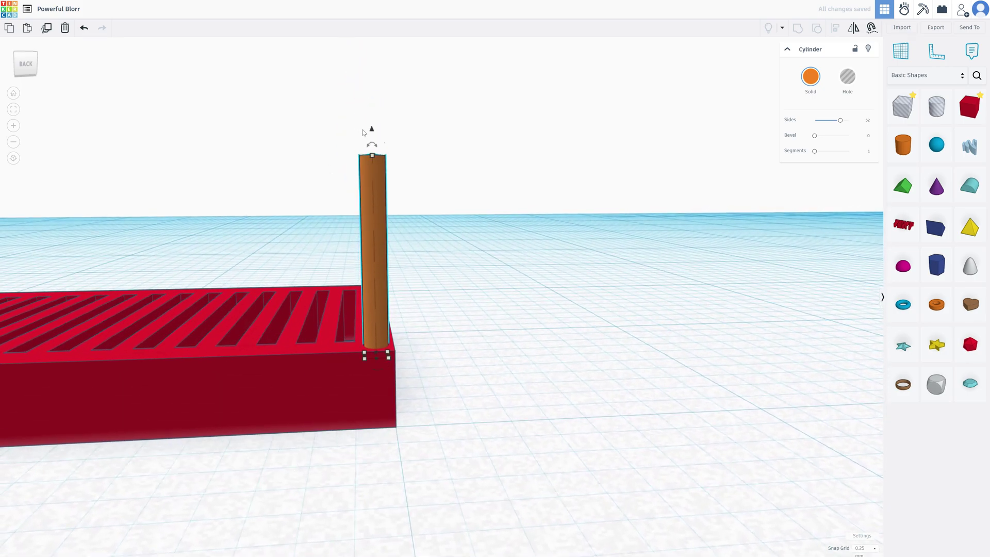
drag(371, 128, 372, 130)
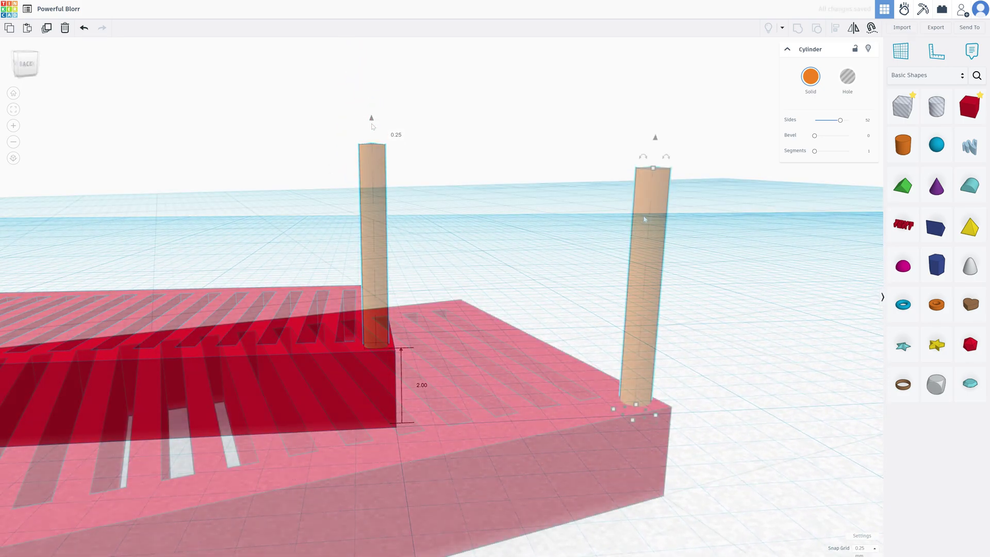
Make the cylinder a hole and group it with the red plate to cut a corner screw hole.
key(h)
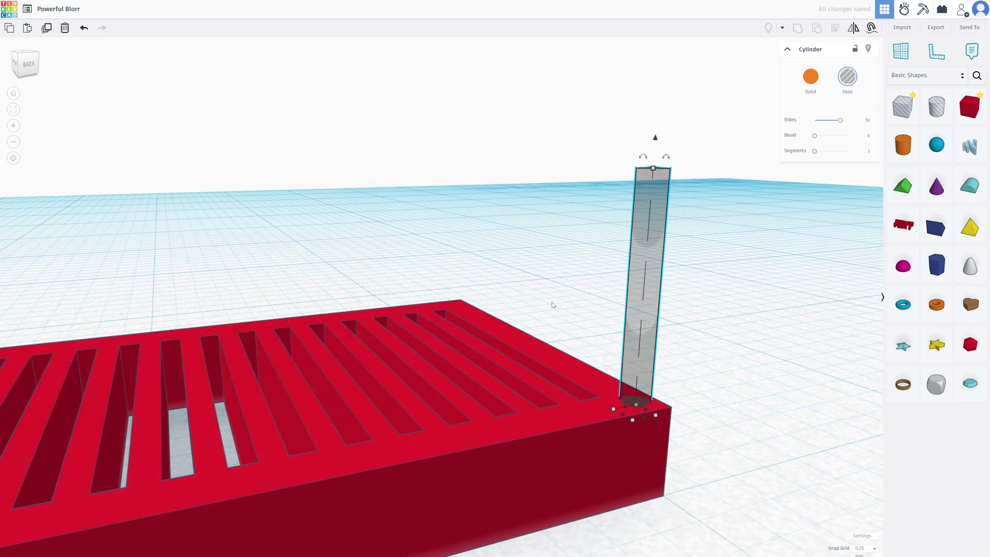
right_drag(552, 304, 544, 324)
shift+click(544, 389)
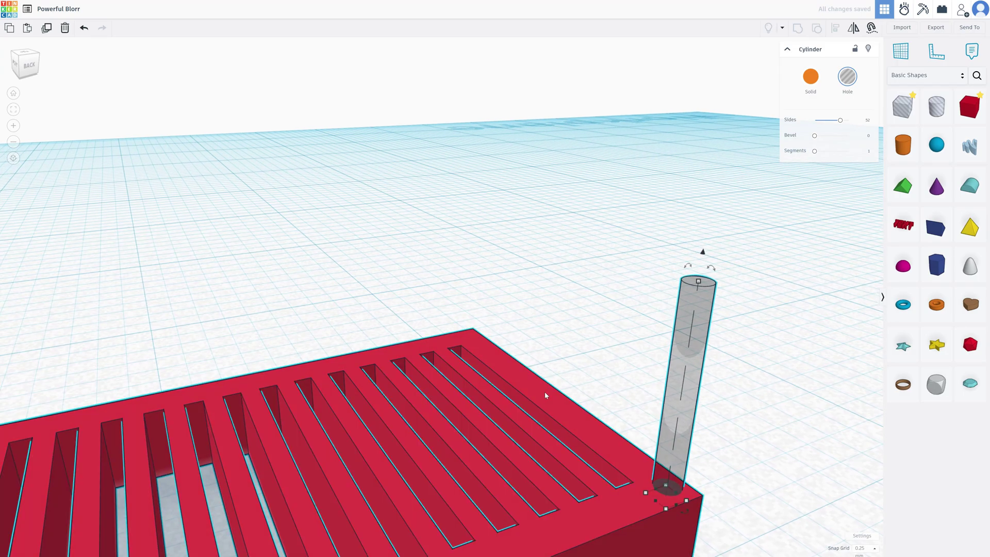
click(795, 28)
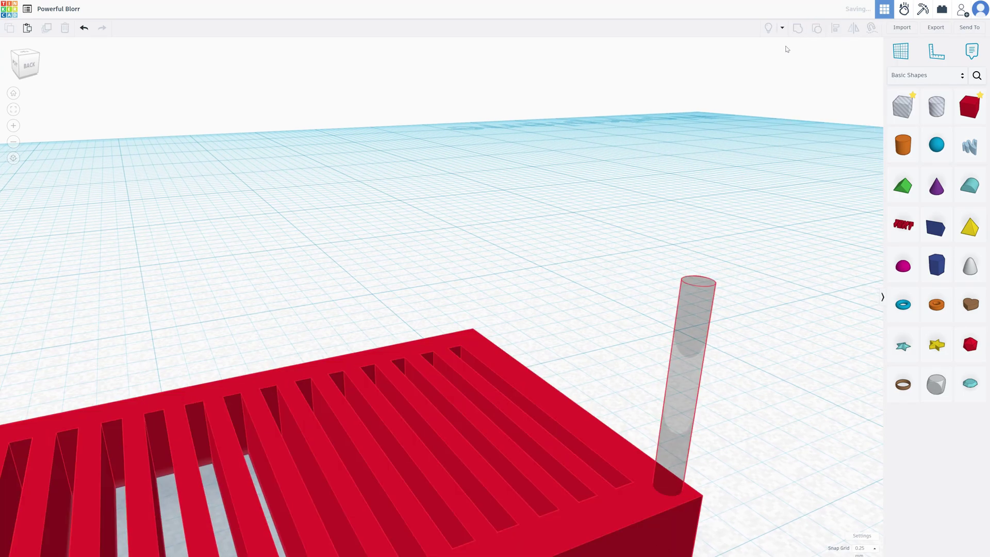
Orbit and zoom around the plate to check the cut holes from above and at an angle.
right_drag(464, 268, 545, 314)
middle_drag(545, 315, 353, 305)
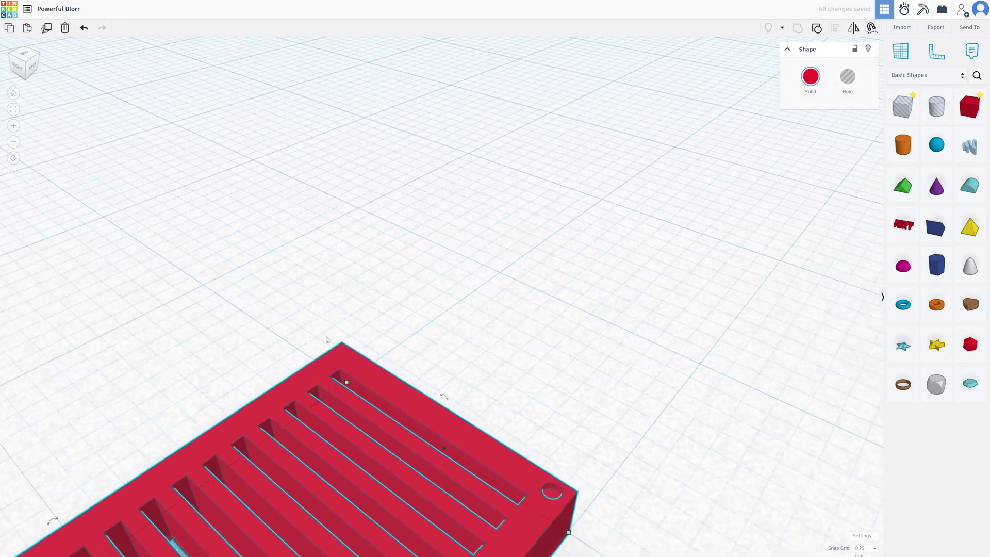
right_drag(344, 380, 634, 471)
middle_drag(553, 310, 524, 312)
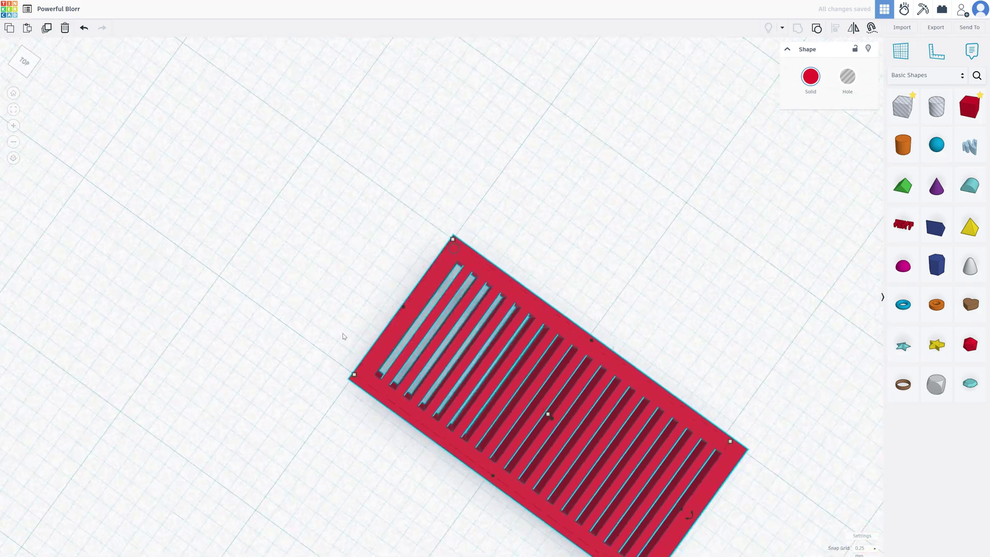
right_drag(343, 333, 450, 320)
scroll(431, 210, up, 3)
scroll(483, 346, up, 1)
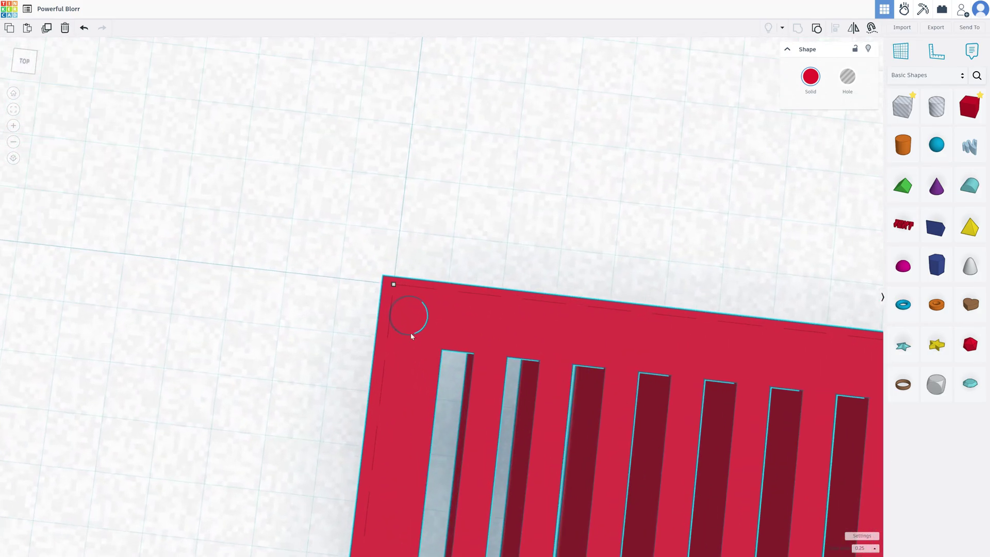
scroll(413, 338, up, 3)
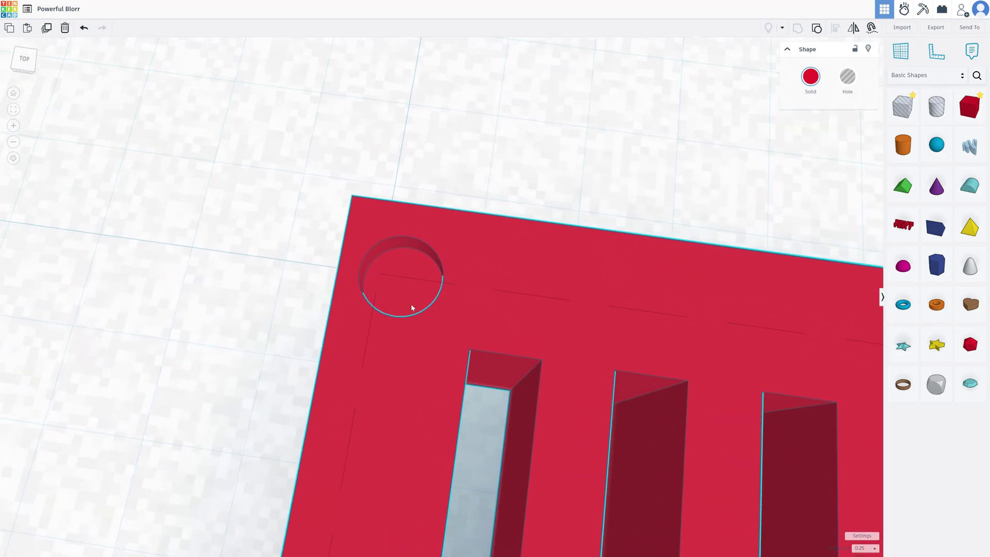
right_drag(412, 308, 449, 330)
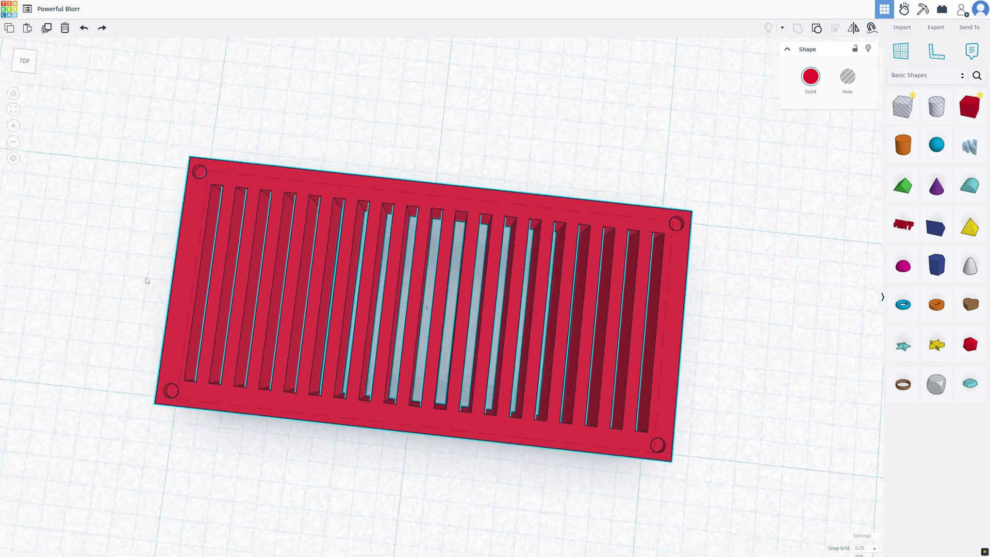
right_drag(105, 268, 129, 265)
scroll(129, 265, down, 3)
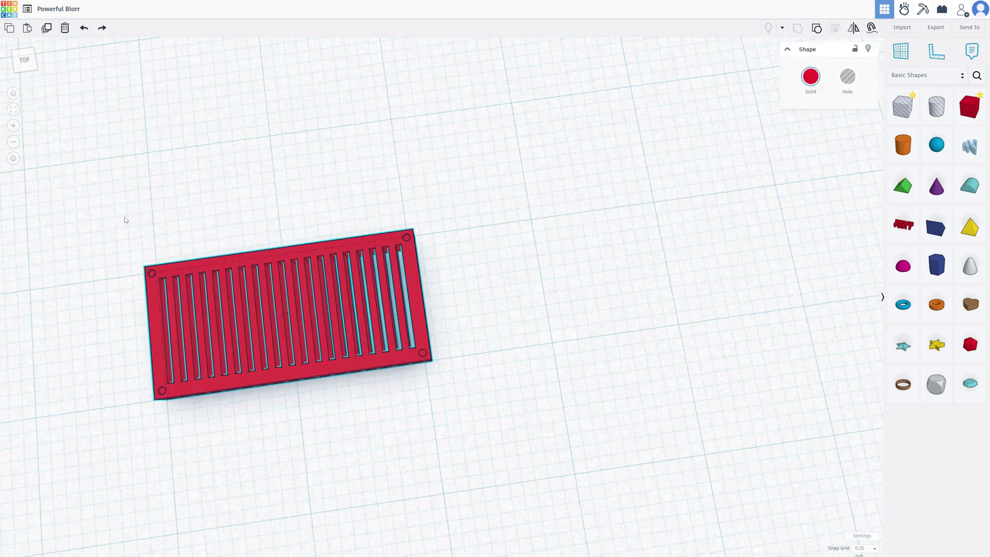
right_drag(124, 216, 97, 215)
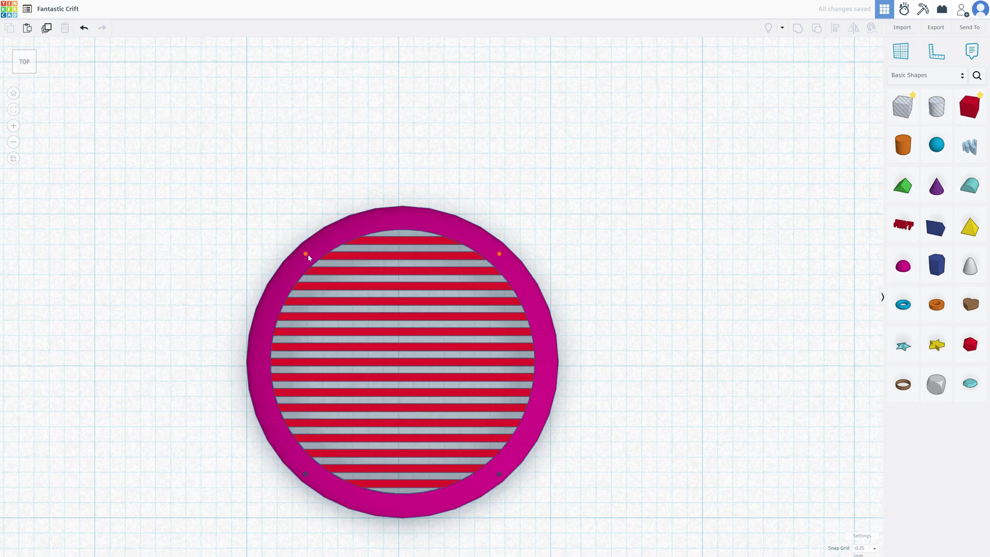
click(307, 256)
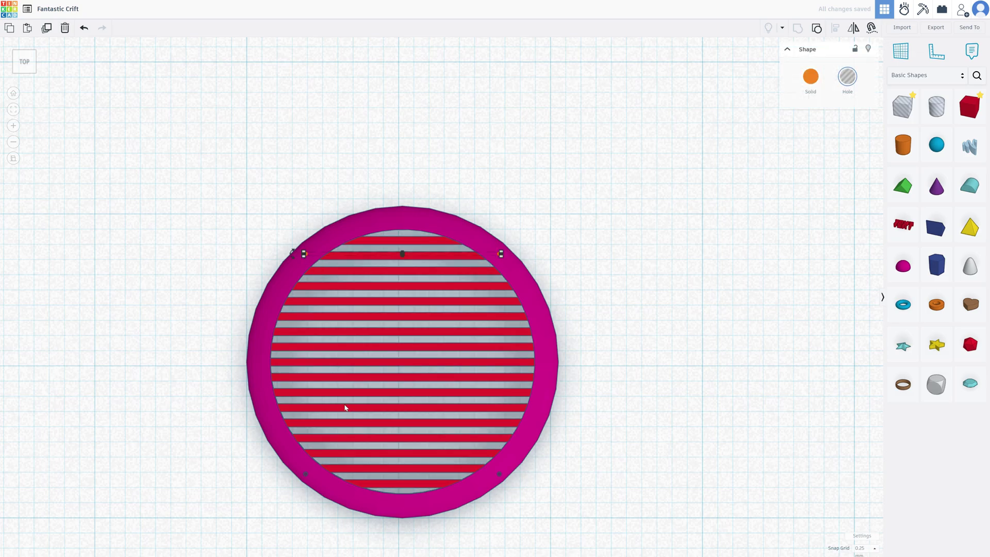
click(313, 465)
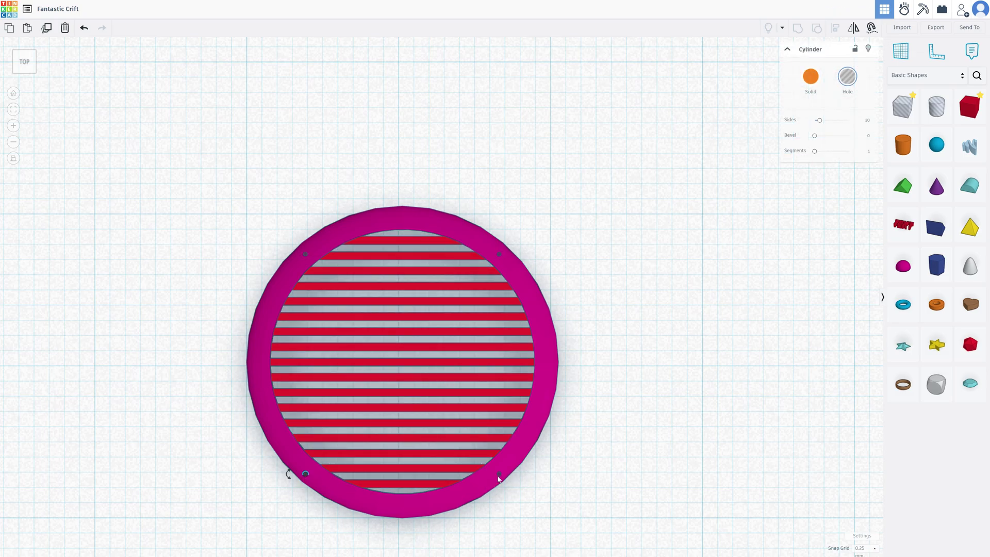
shift+click(505, 457)
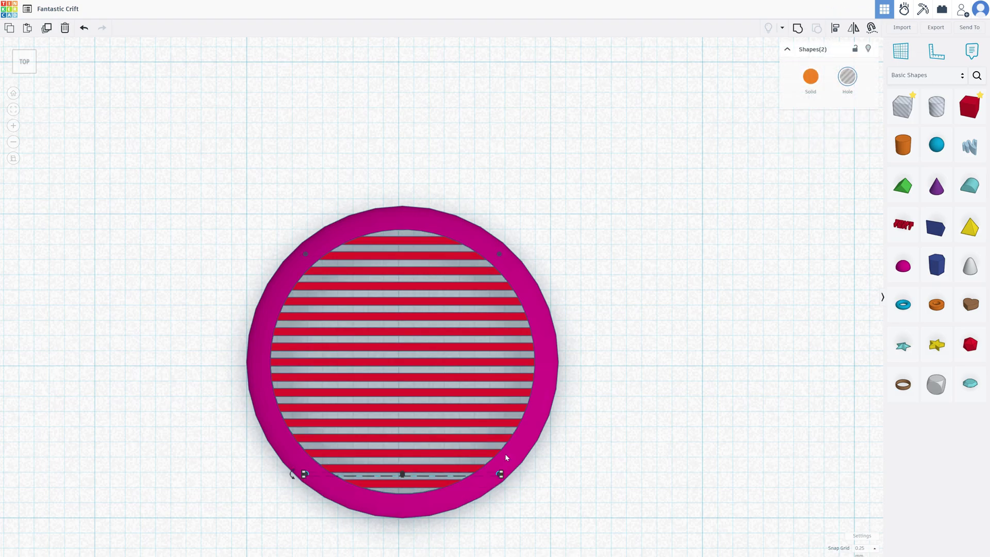
click(825, 119)
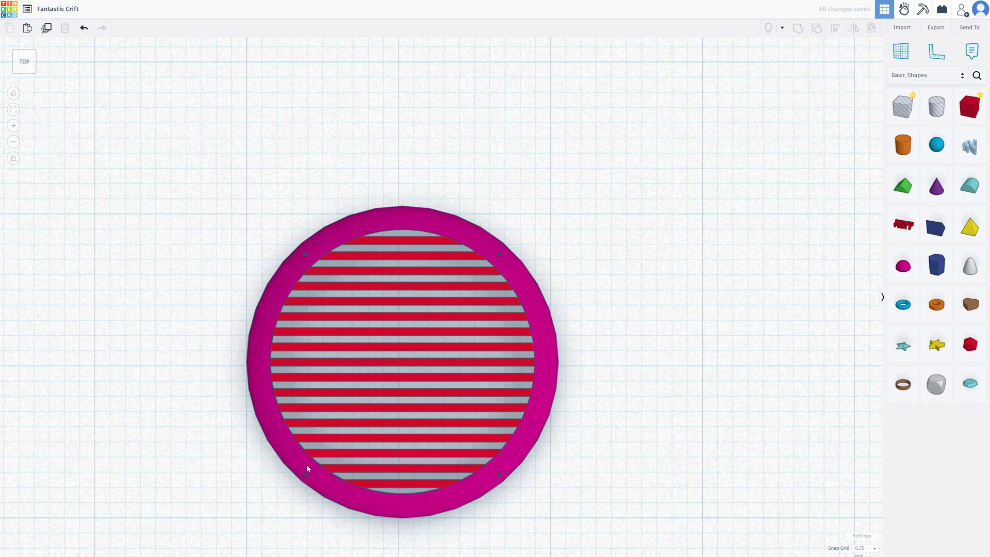
click(305, 473)
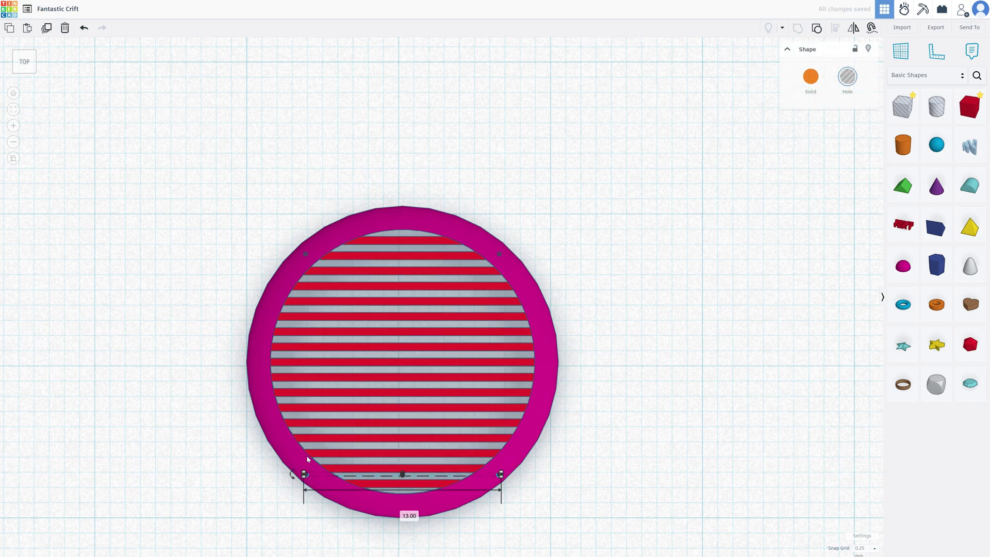
shift+click(305, 256)
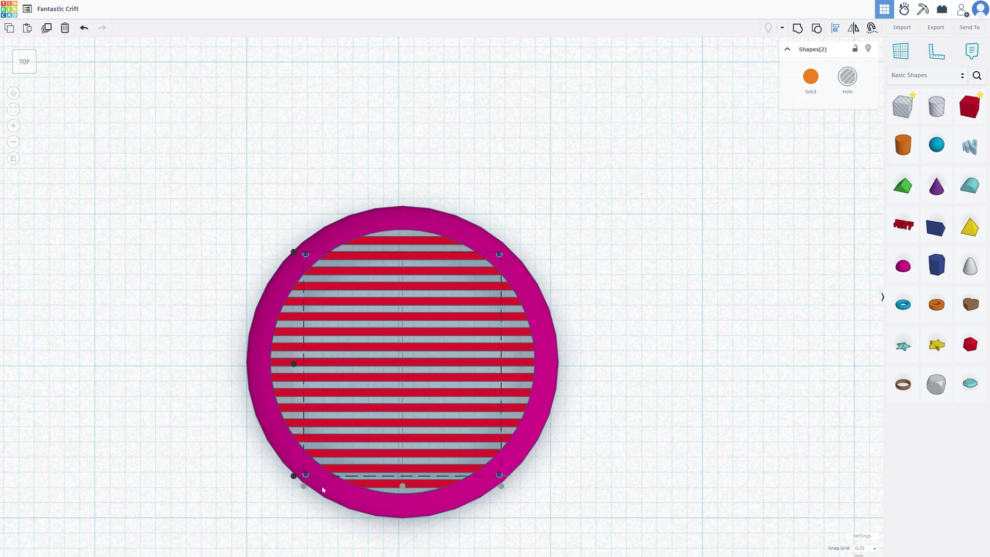
click(294, 477)
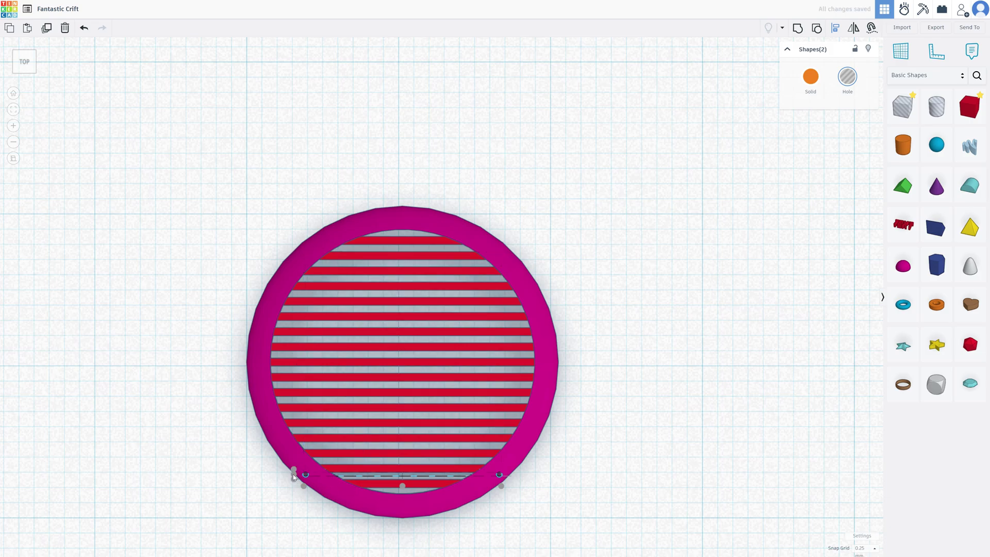
key(ctrl+z)
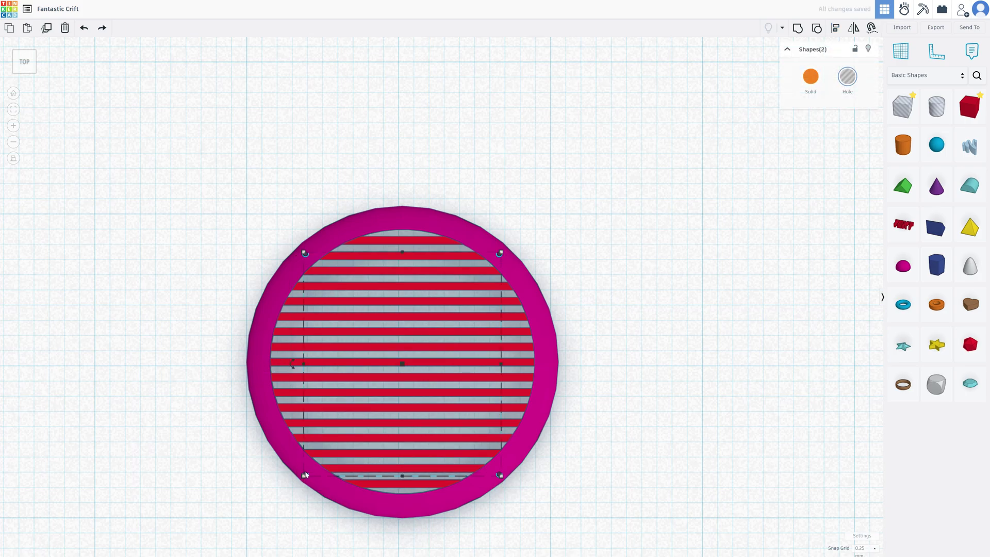
Flatten the magenta half sphere to a 2 mm height.
click(835, 29)
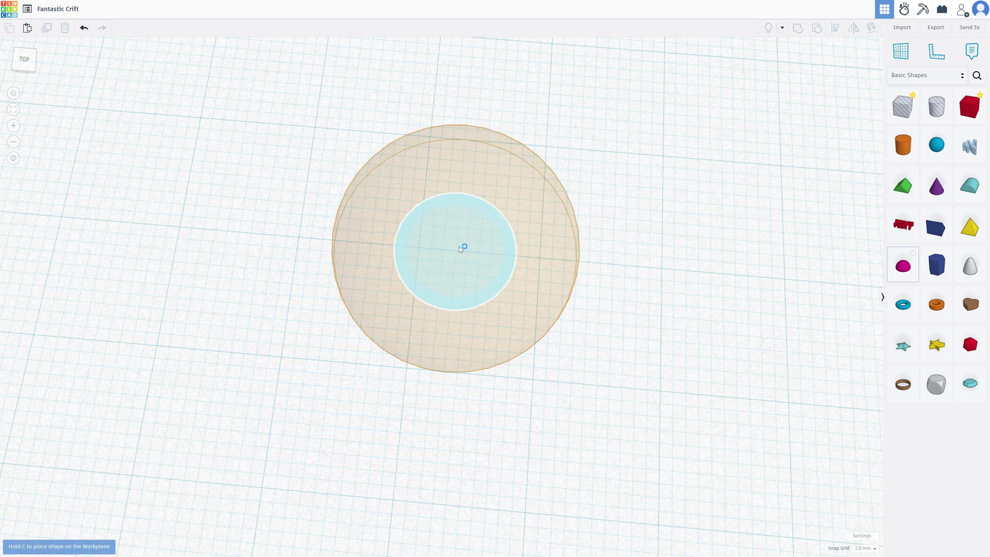
right_drag(459, 249, 458, 200)
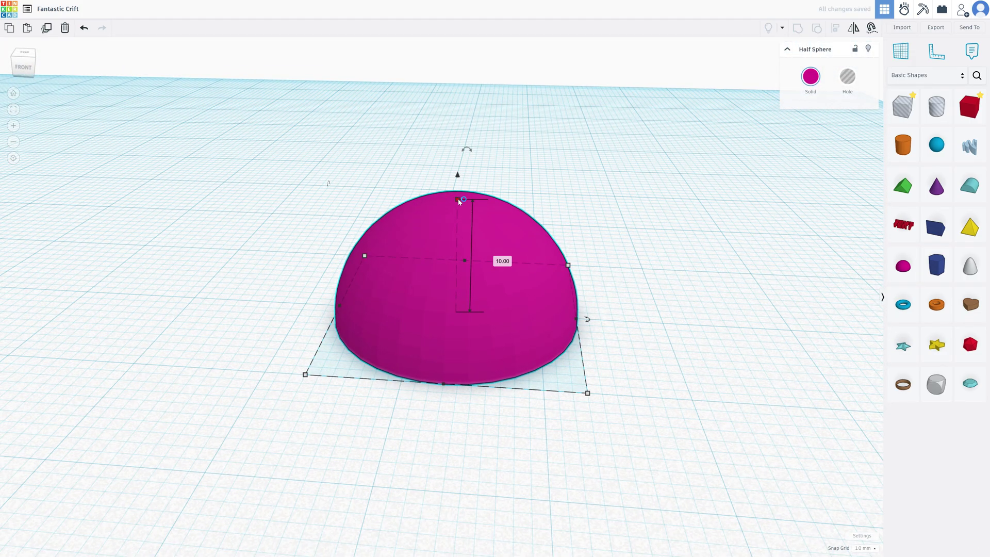
click(495, 259)
text(2)
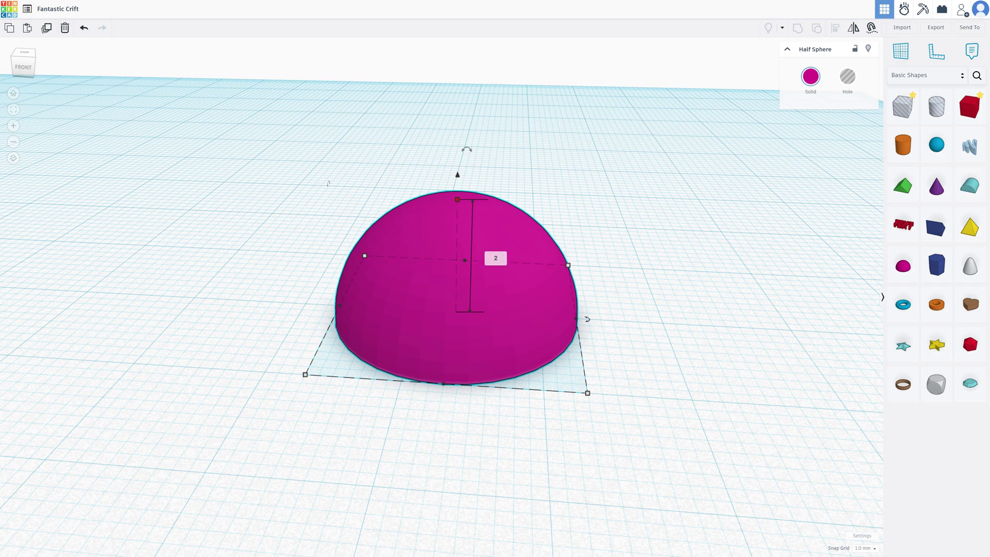
key(Return)
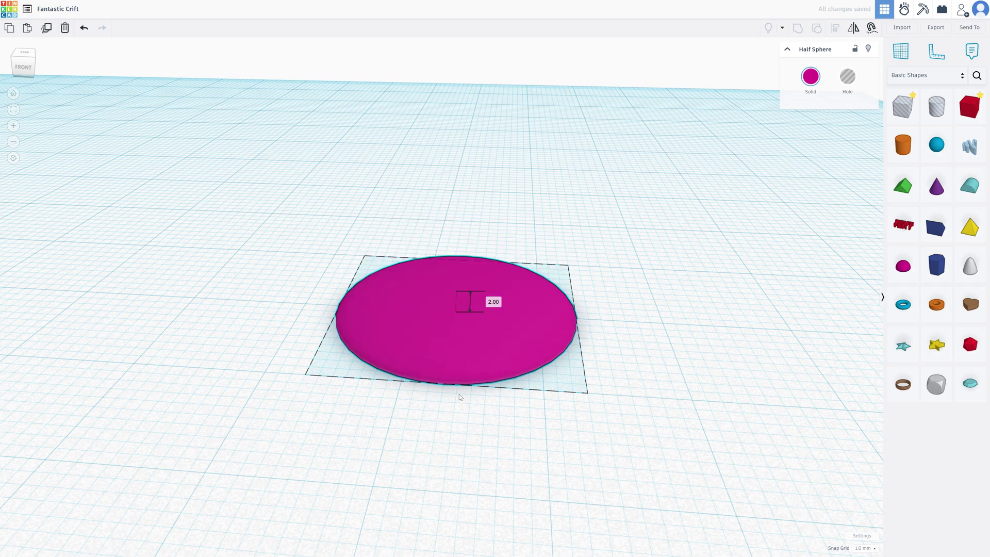
Move the magenta disc 7 mm to the right and drop a new cylinder onto it.
right_drag(460, 394, 464, 431)
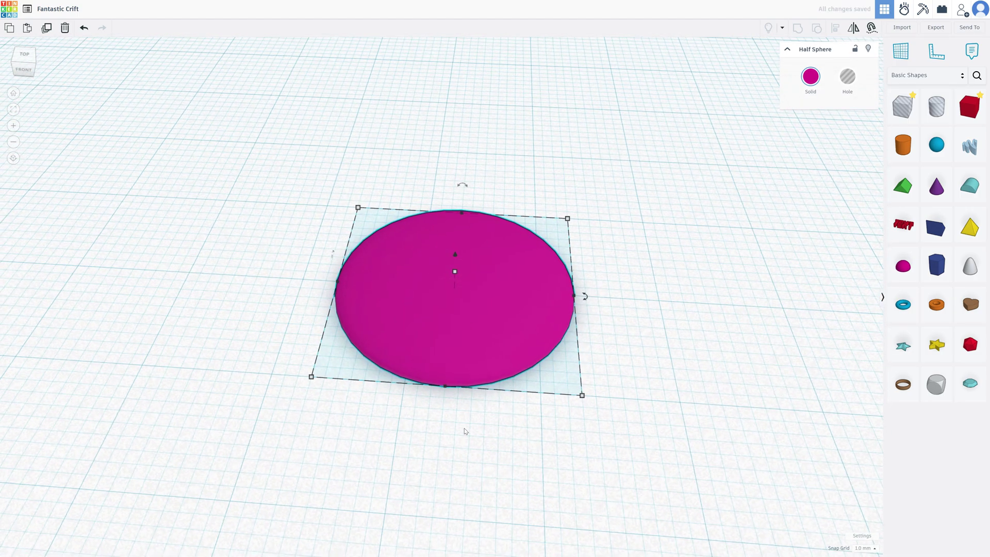
right_drag(462, 427, 464, 375)
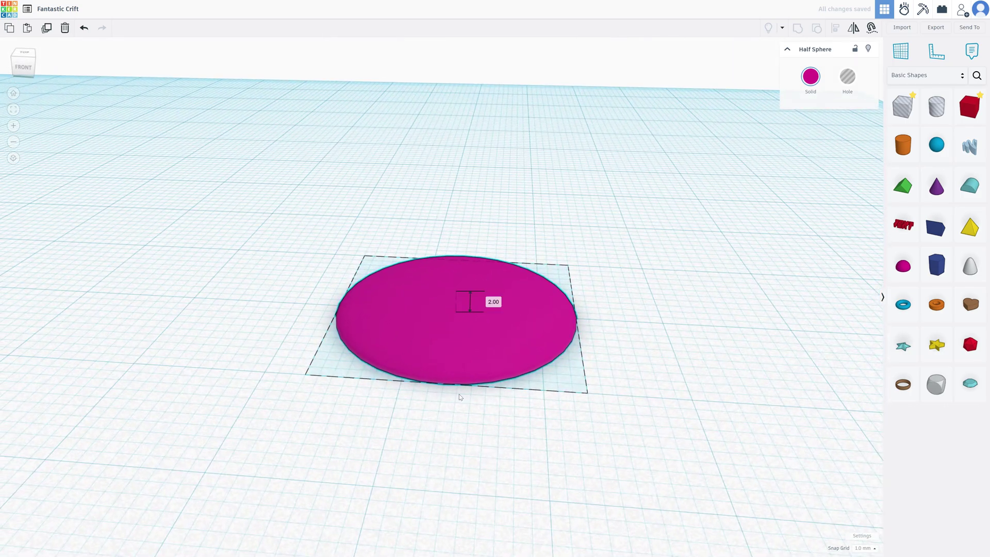
right_drag(384, 400, 379, 424)
middle_drag(379, 424, 374, 435)
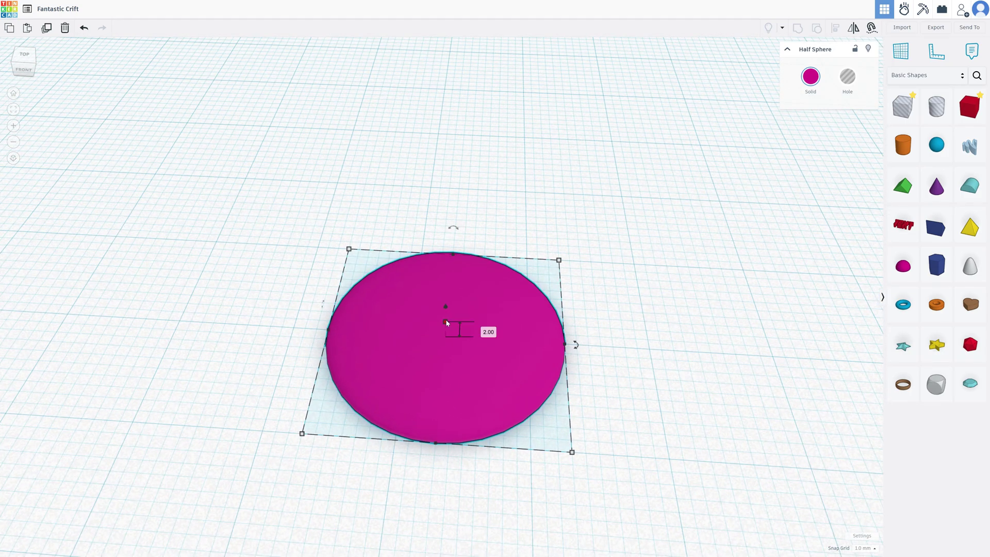
click(303, 433)
click(356, 395)
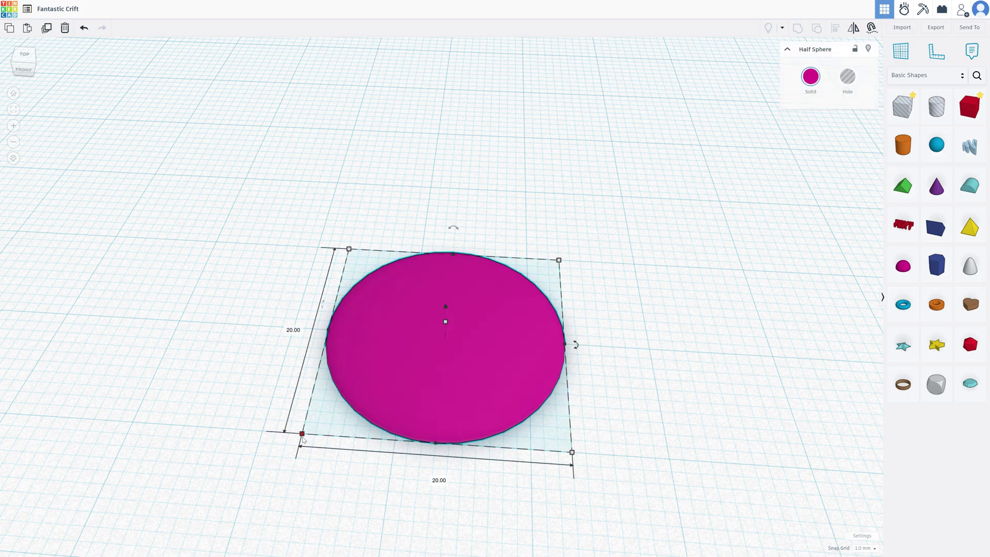
drag(392, 329, 478, 334)
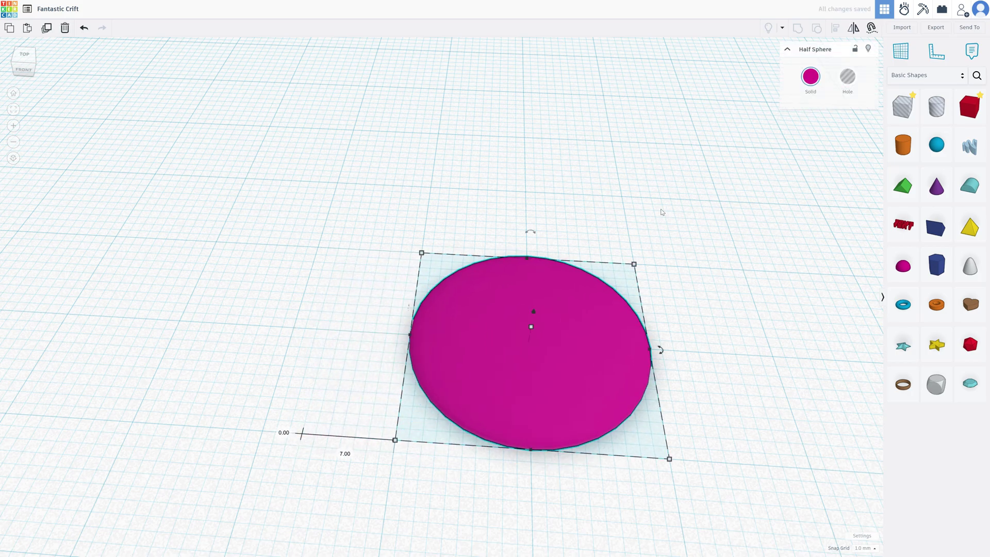
right_drag(660, 211, 658, 231)
drag(904, 148, 527, 326)
Give the cylinder more sides for smoothness and set its height to 5 mm.
scroll(526, 326, down, 5)
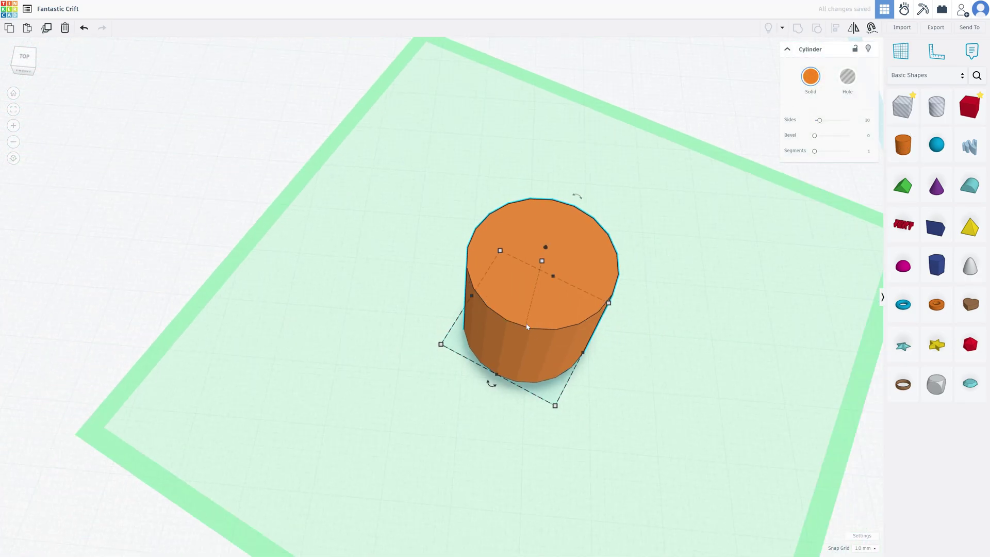
scroll(526, 325, up, 4)
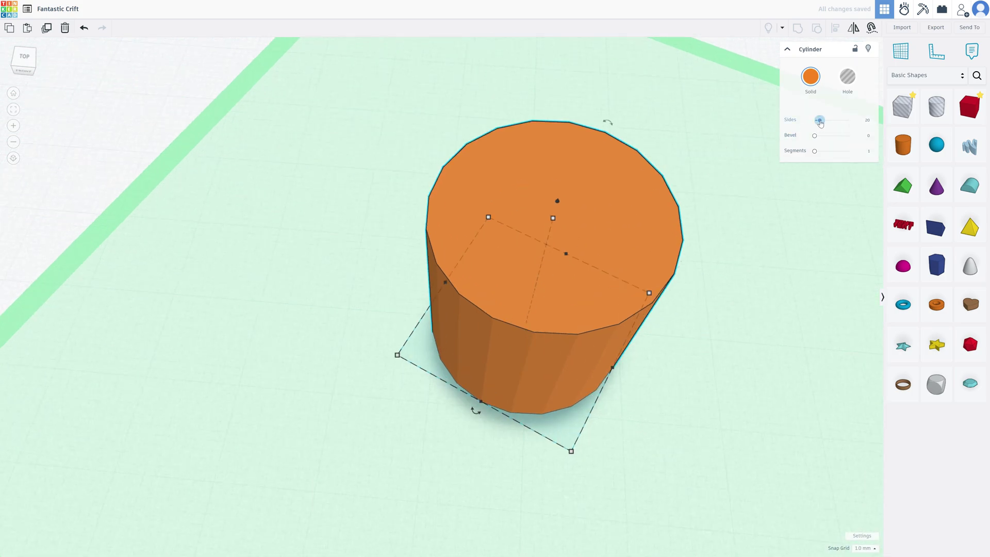
drag(820, 122, 848, 120)
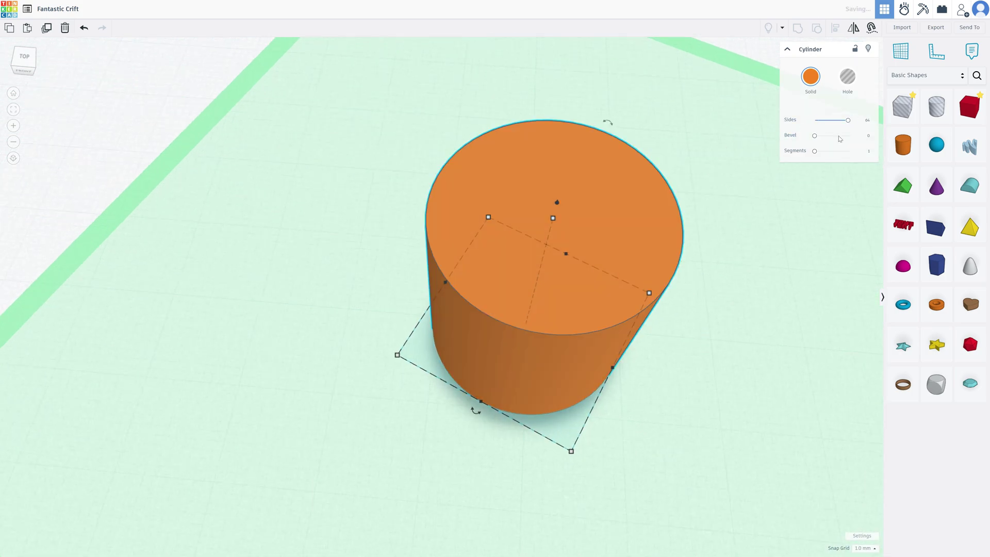
text(5)
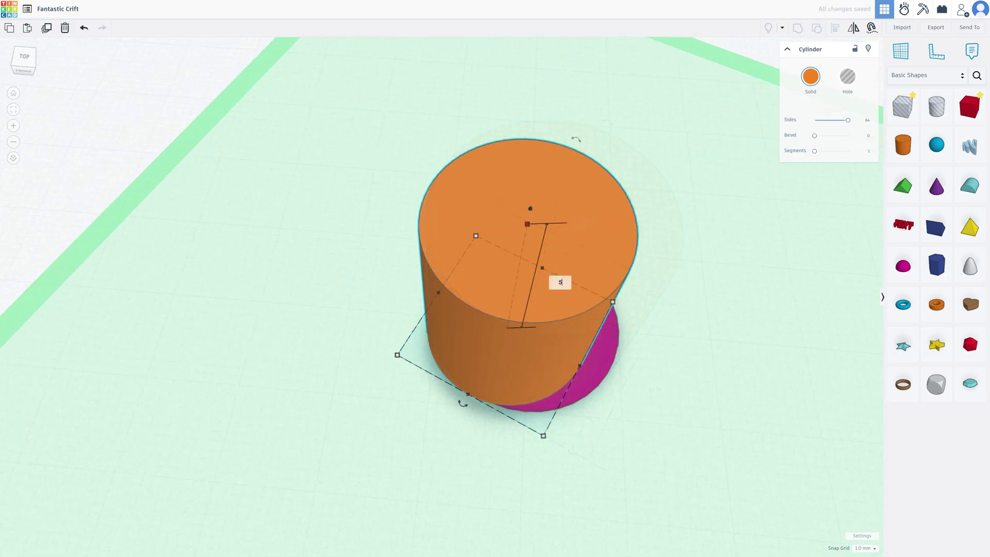
key(Return)
Make the cylinder a hole, sink it into the magenta disc, and select the disc too.
scroll(575, 387, up, 2)
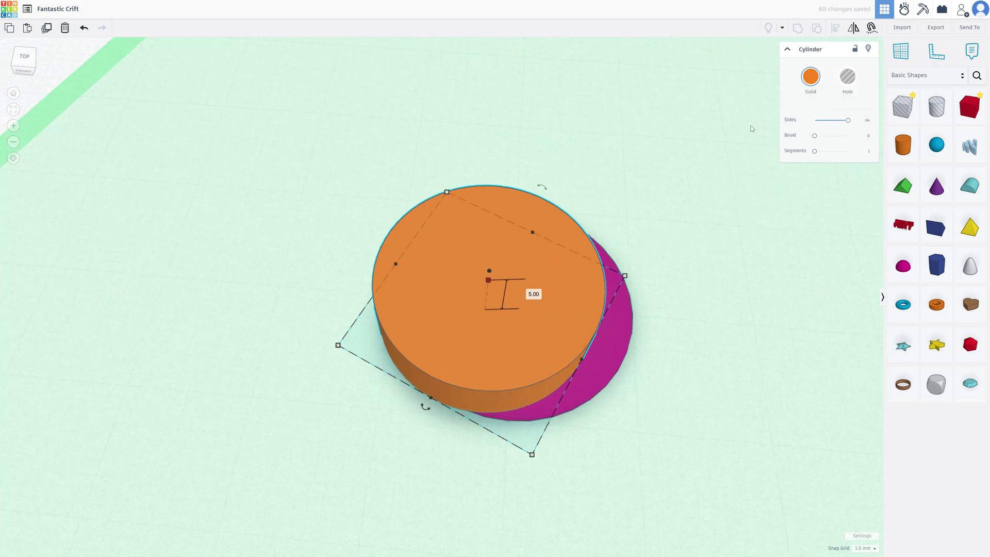
click(847, 76)
right_drag(333, 308, 384, 308)
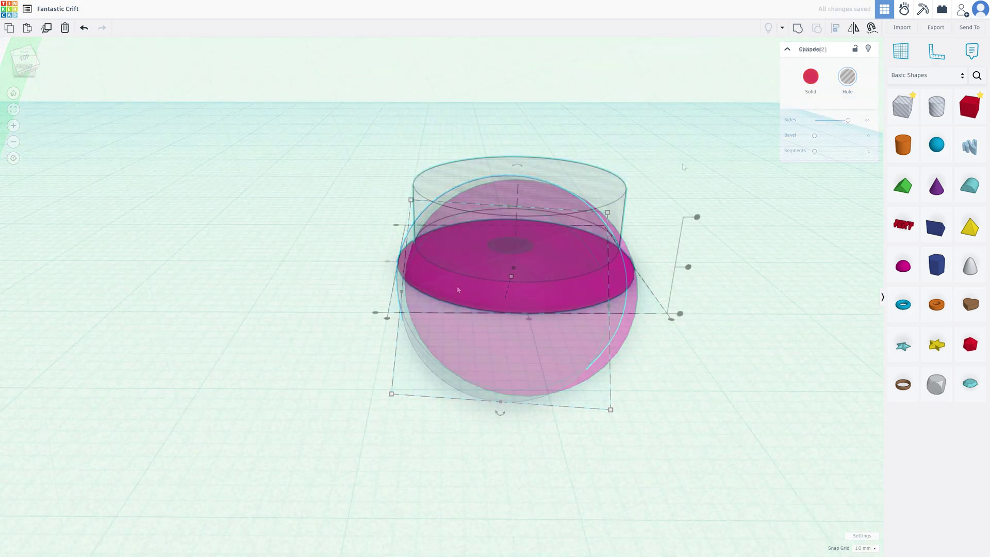
click(513, 178)
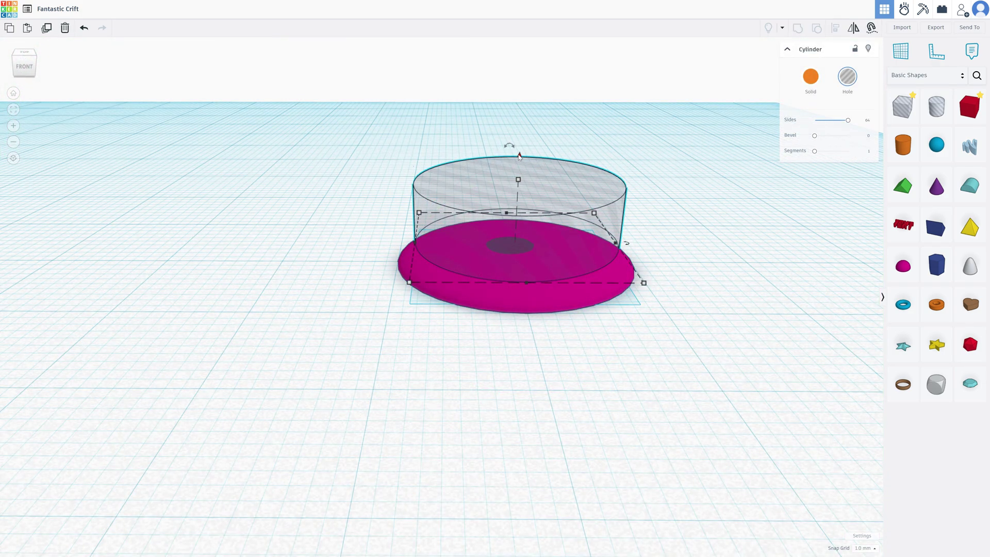
drag(519, 155, 518, 184)
right_drag(484, 120, 466, 139)
shift+click(587, 329)
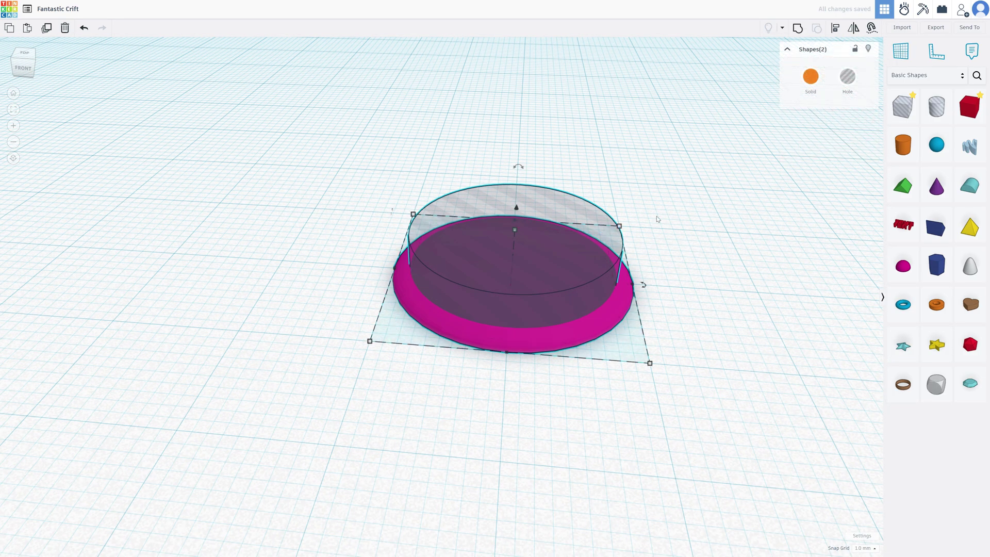
Group the hole cylinder with the magenta disc into a thin ring and view it from above.
key(ctrl+g)
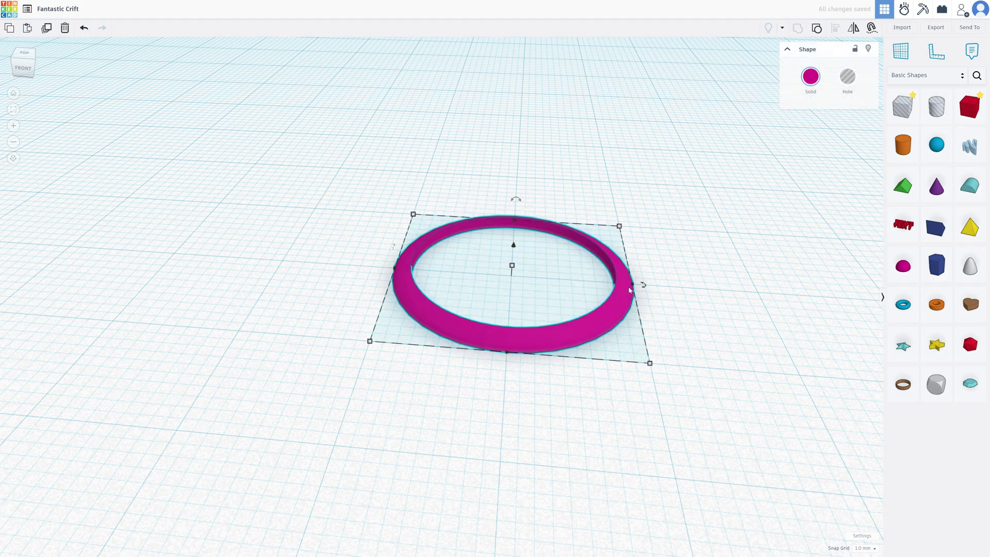
scroll(630, 324, up, 4)
scroll(445, 293, down, 3)
right_drag(373, 242, 395, 312)
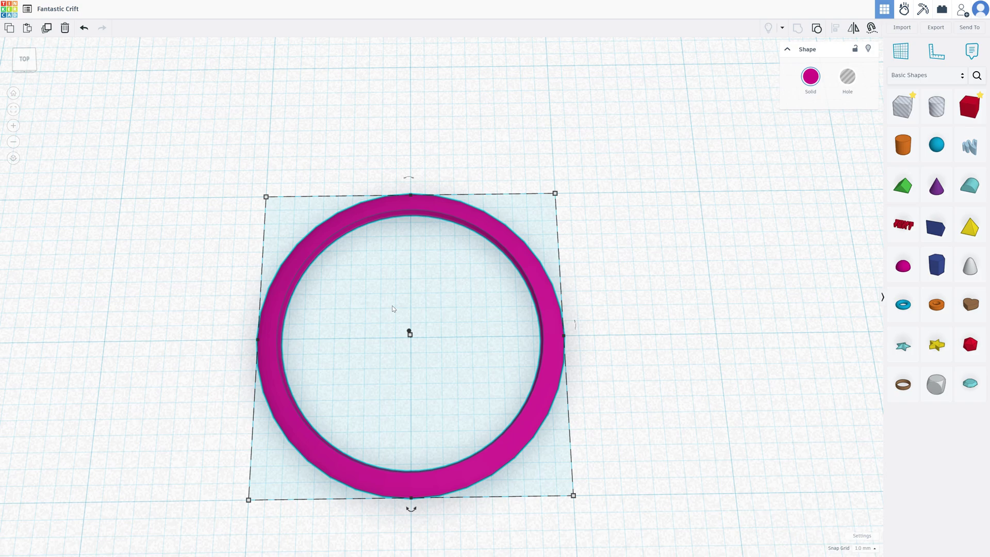
Set the snap grid to 0.25 mm and add a red box with a 0.5 mm length.
click(866, 548)
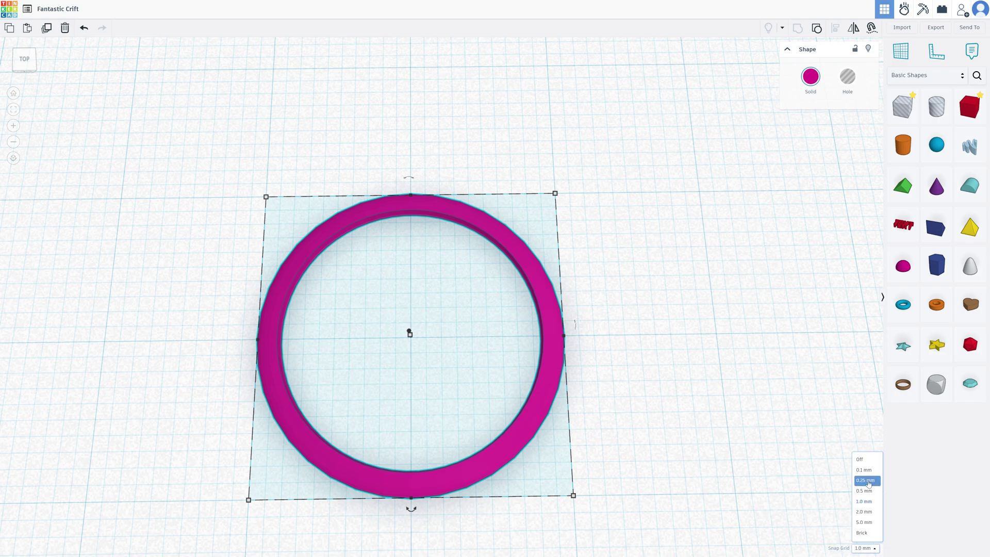
click(867, 481)
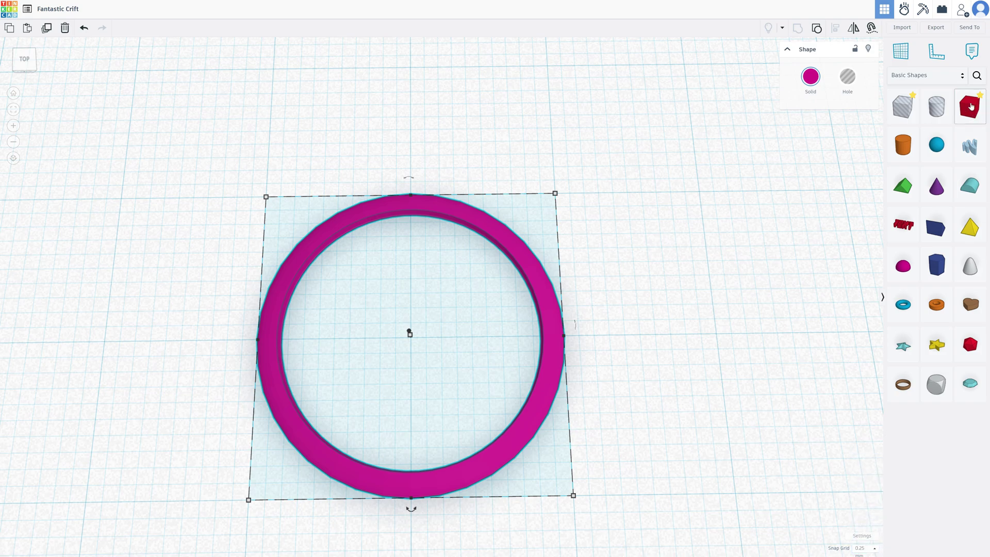
drag(969, 106, 455, 334)
scroll(455, 334, down, 5)
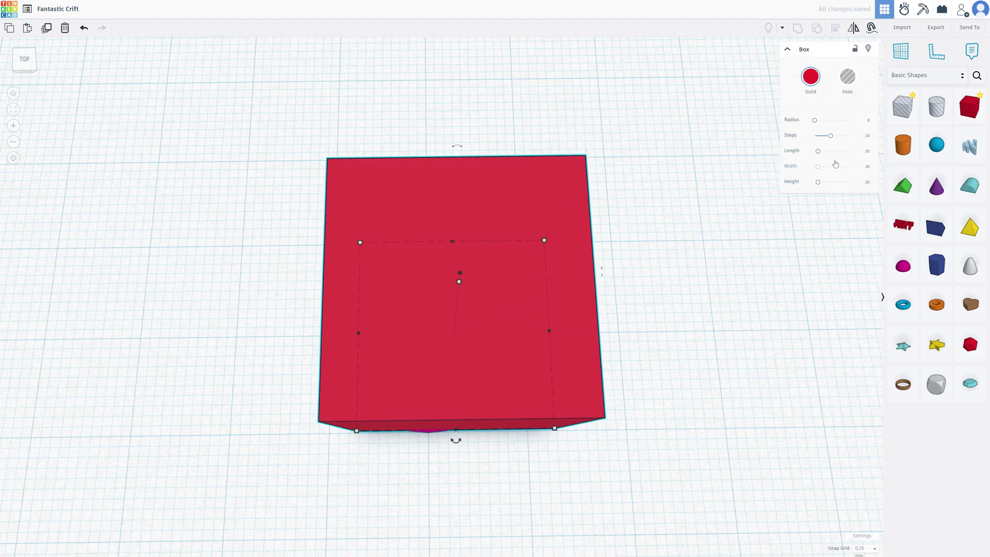
click(867, 151)
text(5)
key(Tab)
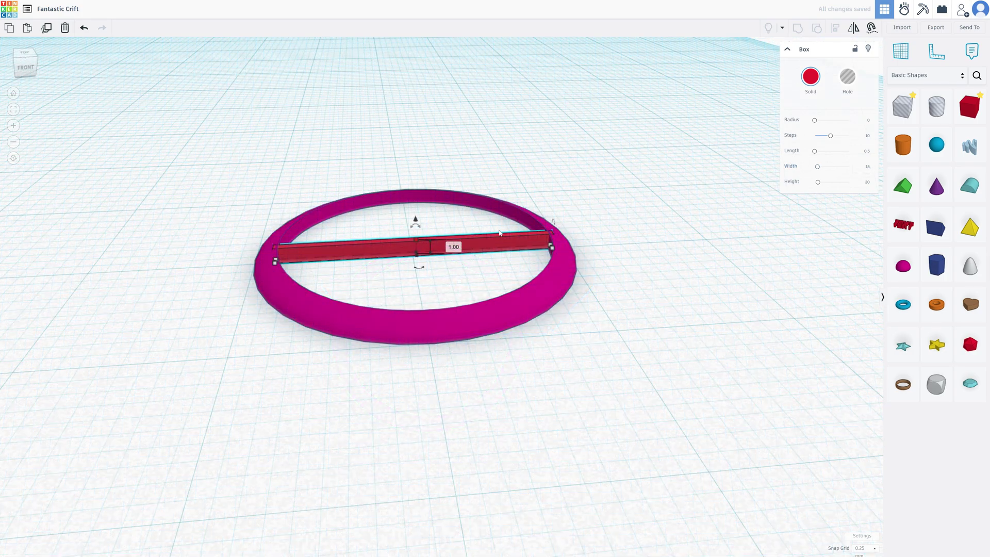
Lift the magenta ring 0.25 mm off the workplane.
scroll(515, 234, up, 5)
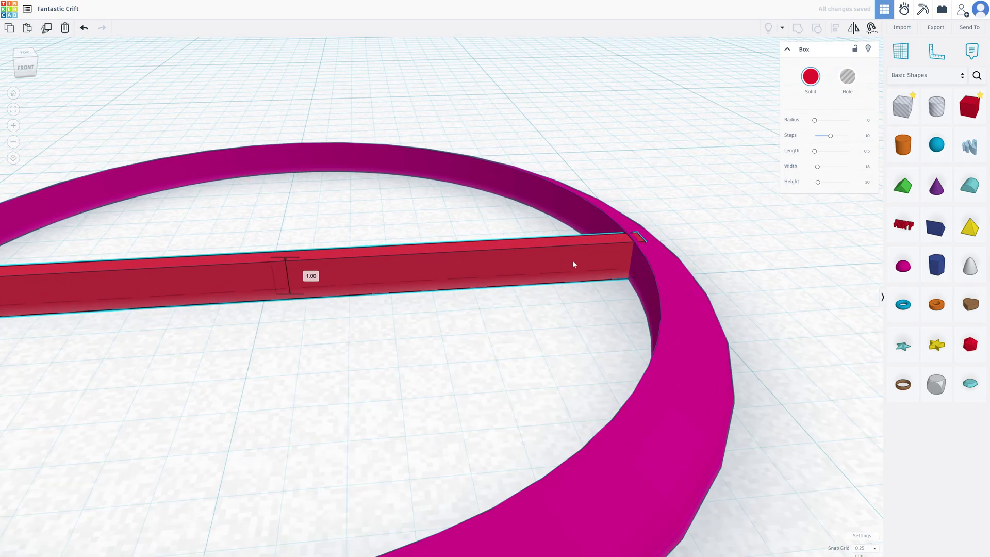
scroll(573, 263, down, 3)
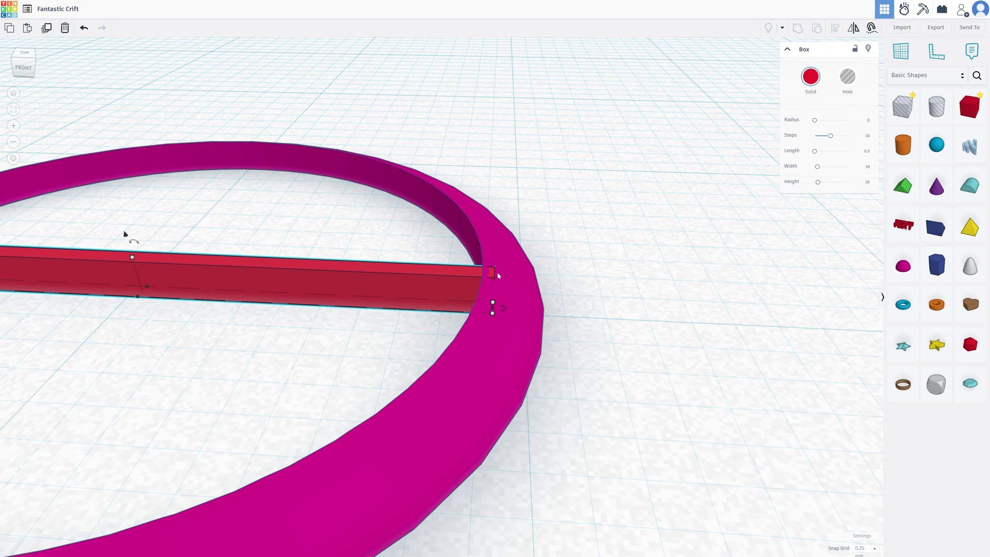
scroll(498, 275, down, 3)
right_drag(276, 320, 302, 358)
middle_drag(234, 282, 317, 329)
right_drag(324, 325, 313, 304)
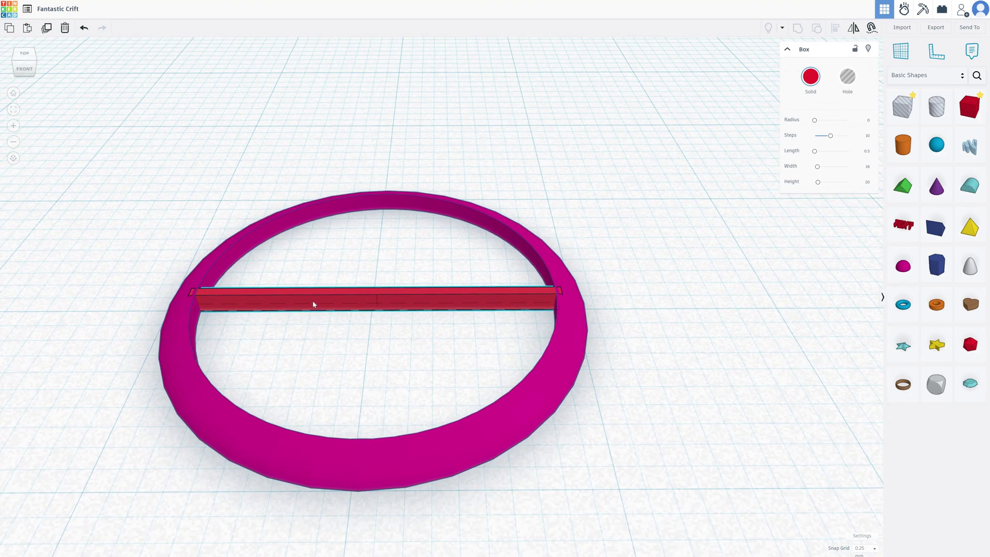
click(180, 324)
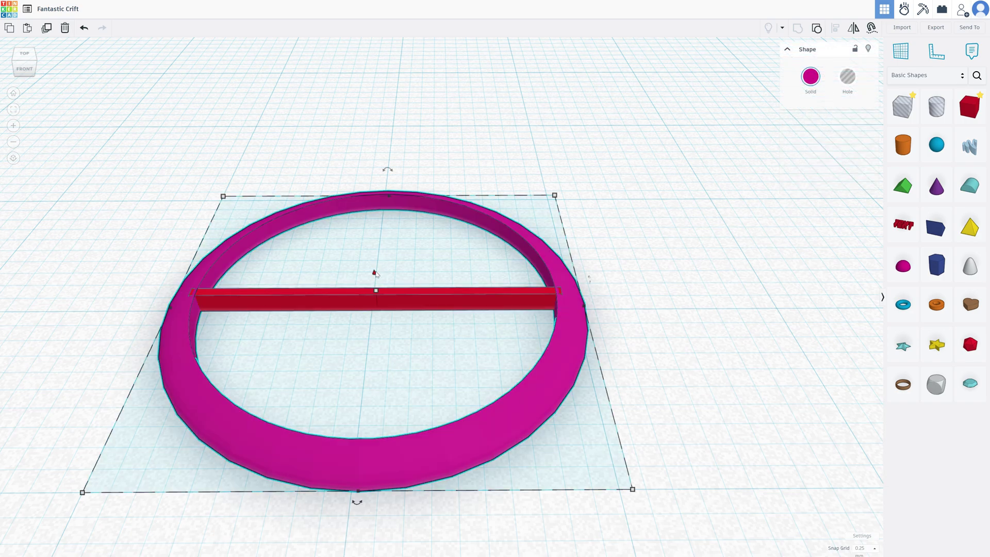
drag(374, 273, 374, 268)
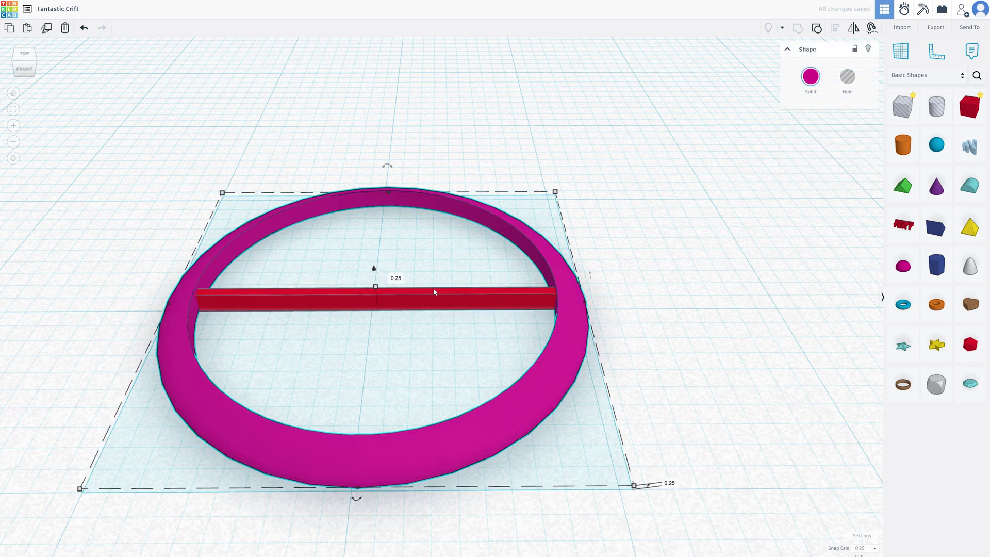
Undo a stretch of the red bar so it stays 18.00 mm long.
click(464, 300)
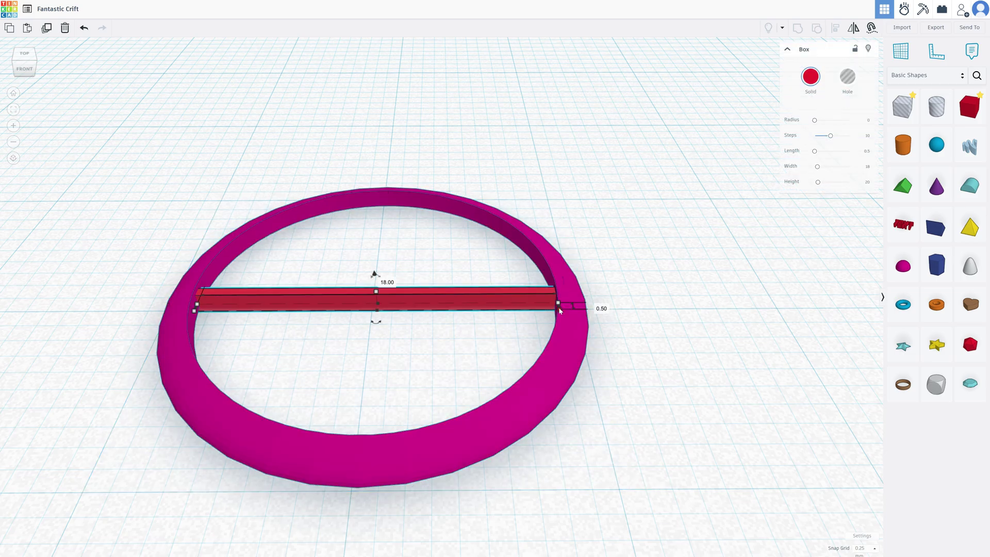
scroll(545, 304, up, 2)
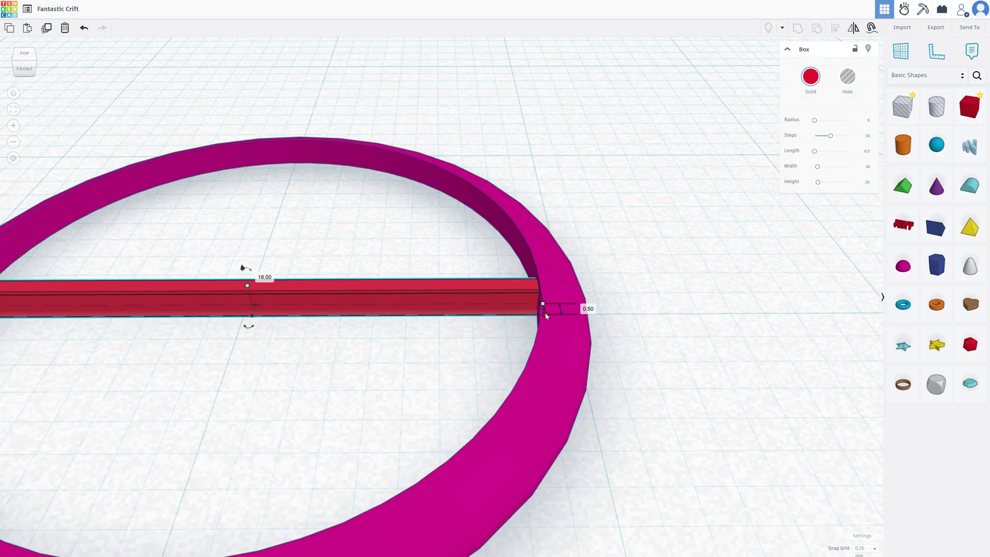
drag(546, 315, 633, 313)
key(ctrl+z)
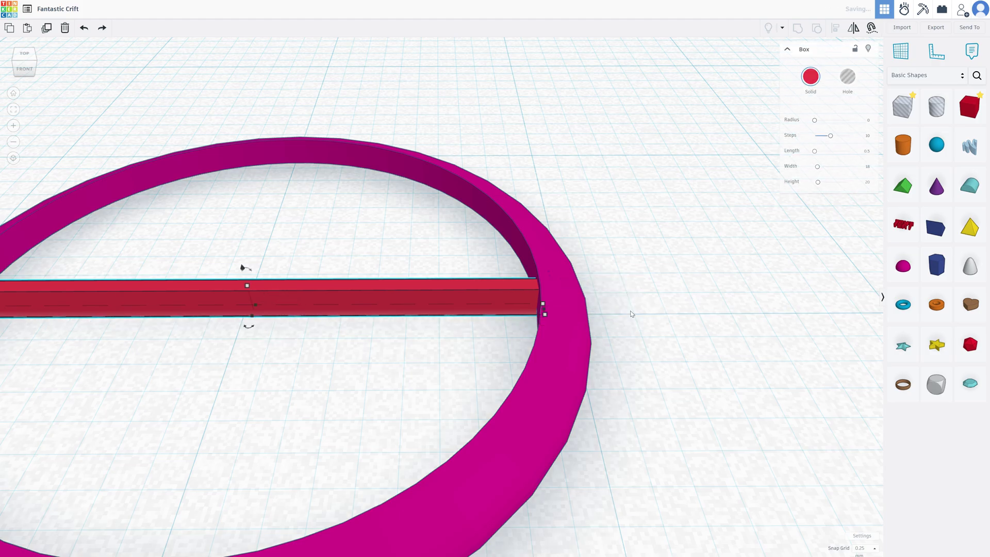
key(f)
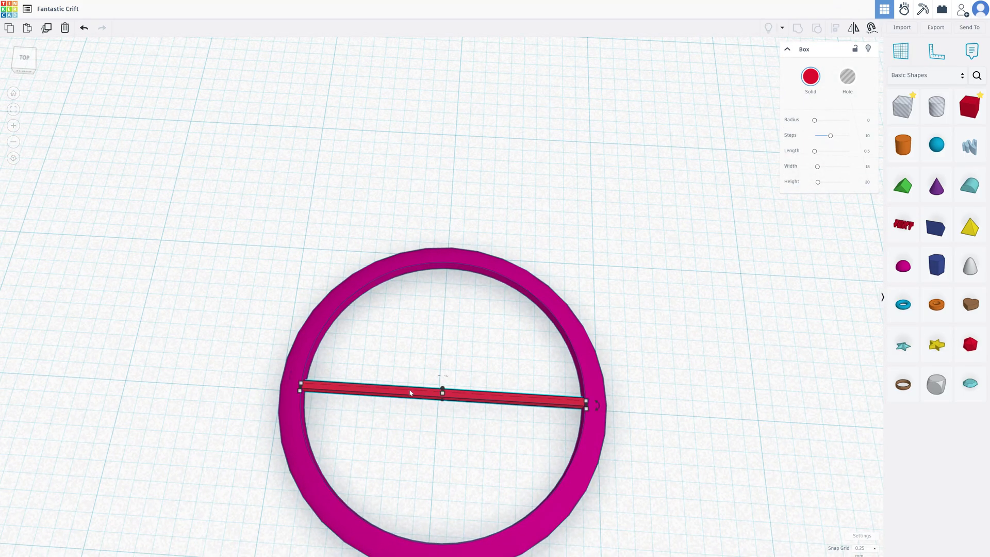
Duplicate the red bar and offset the copy parallel beside the original.
key(ctrl+d)
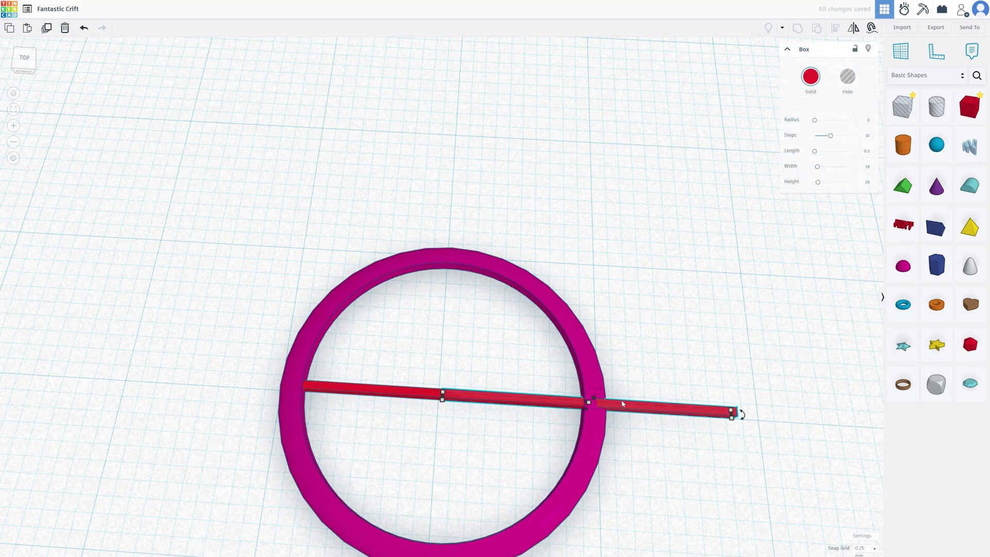
drag(622, 403, 482, 382)
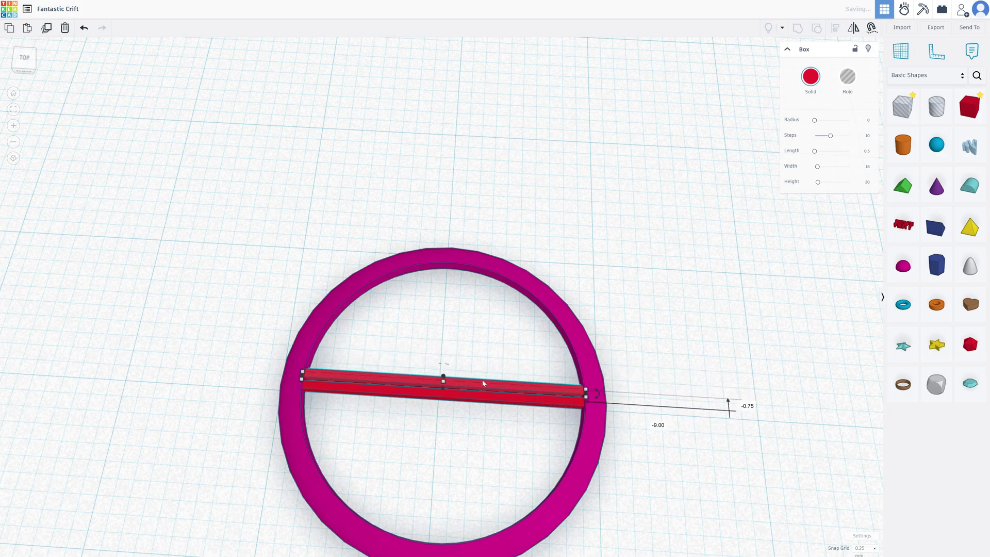
right_drag(483, 382, 368, 414)
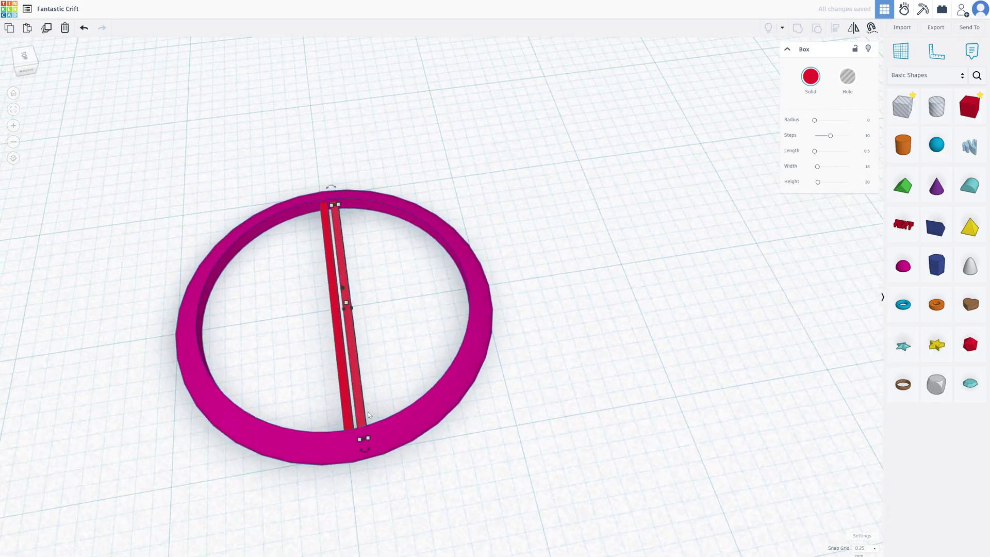
scroll(368, 414, up, 5)
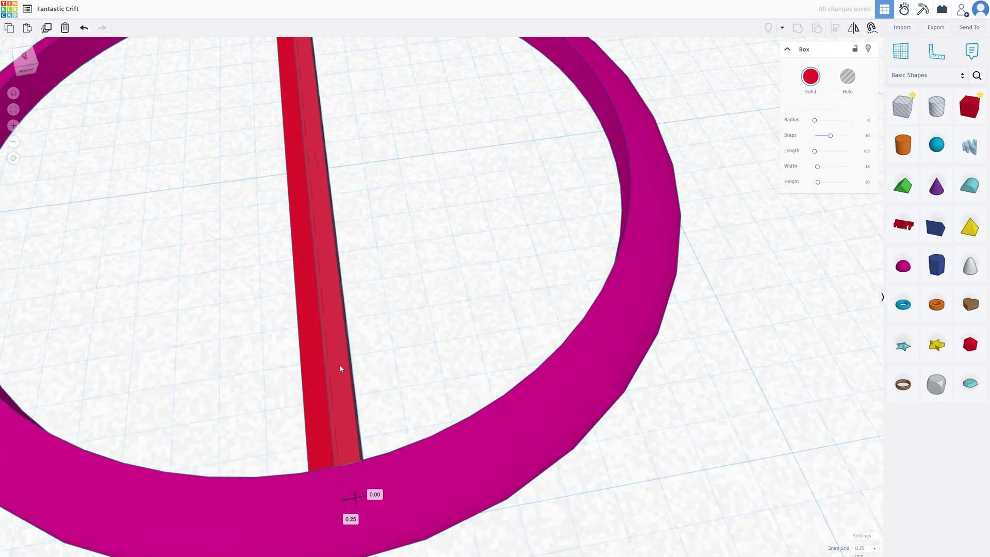
drag(341, 368, 354, 367)
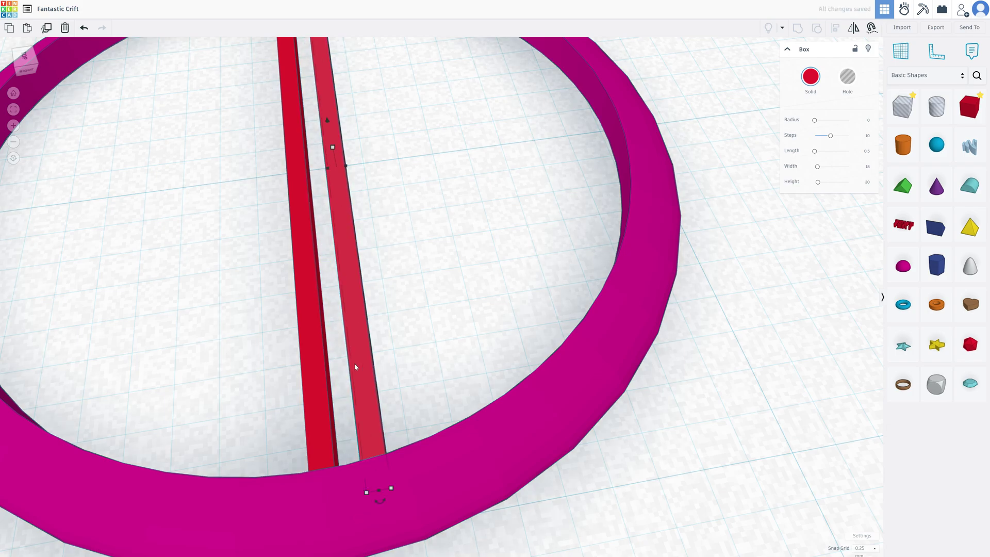
key(Right)
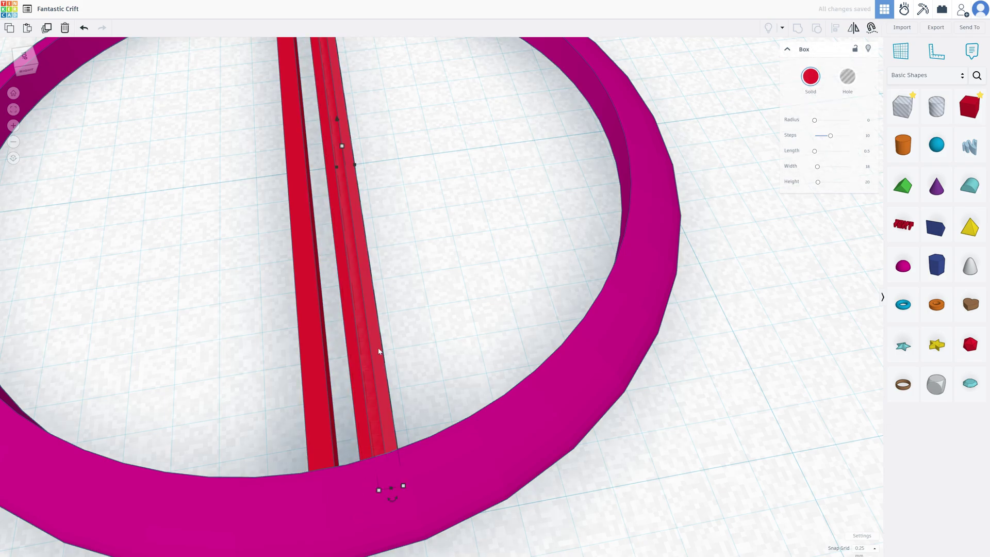
Place further bar copies evenly across the ring's upper half.
alt+drag(378, 351, 410, 342)
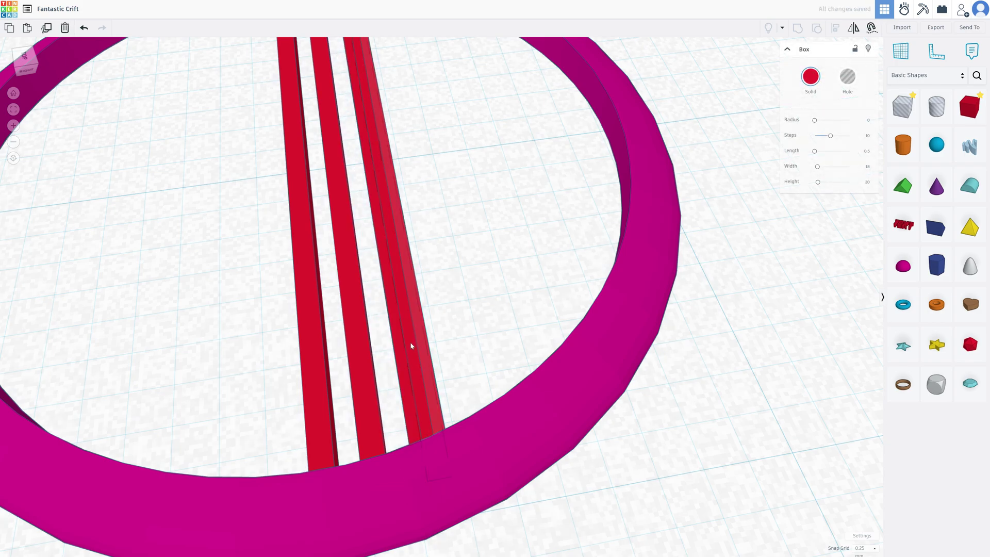
drag(411, 345, 450, 344)
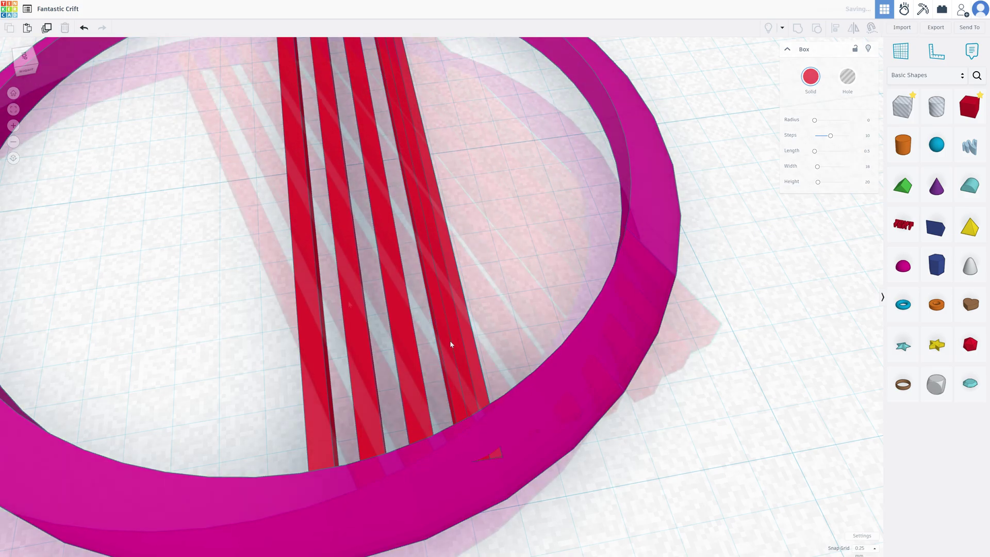
right_drag(348, 302, 367, 417)
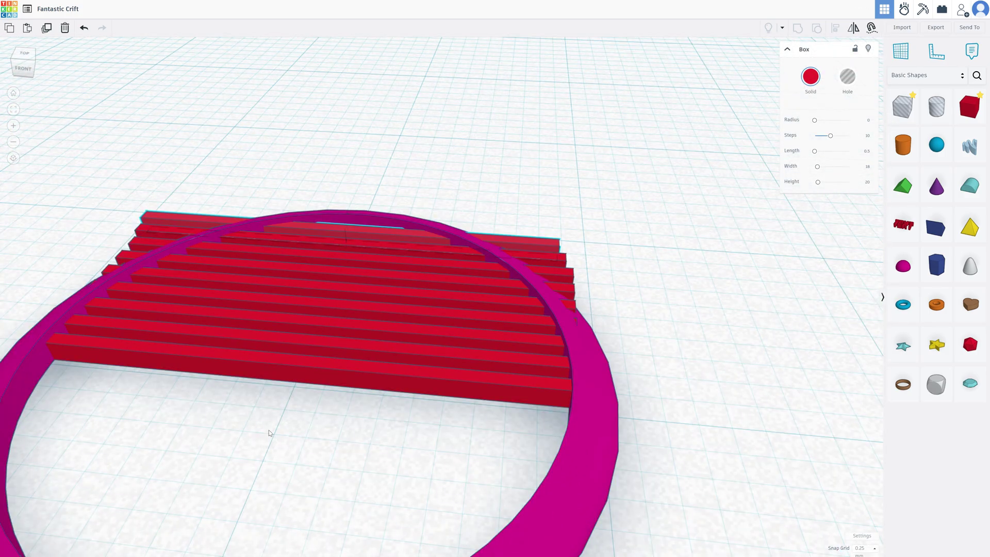
scroll(309, 434, up, 3)
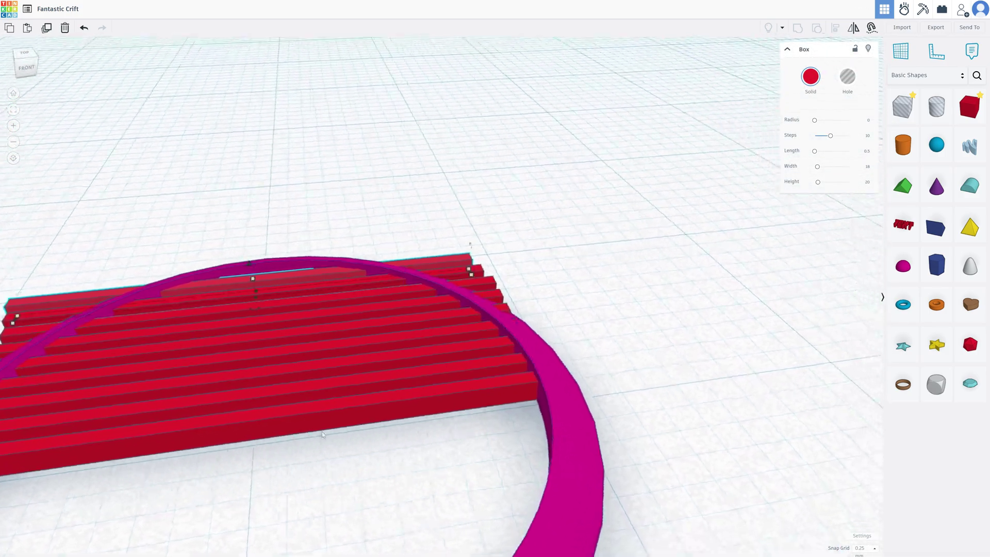
middle_drag(322, 432, 450, 365)
right_drag(450, 365, 382, 472)
scroll(415, 360, down, 2)
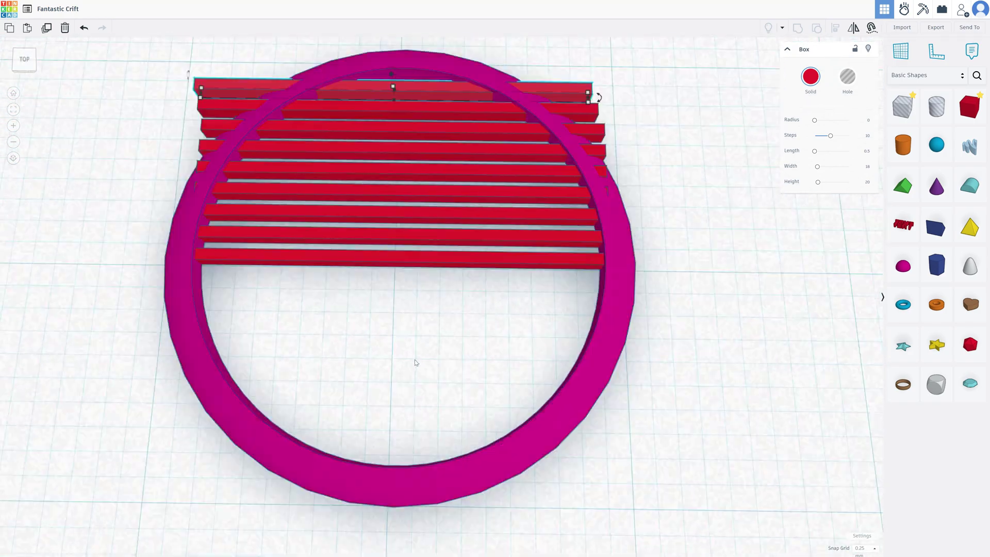
scroll(414, 360, down, 2)
middle_drag(402, 336, 401, 430)
scroll(399, 344, up, 3)
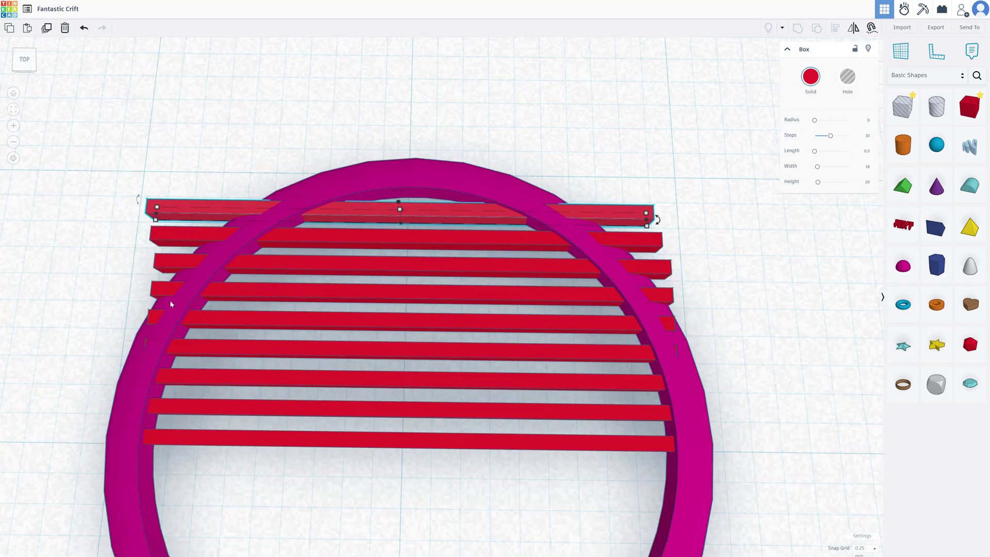
Trim both ends of three protruding bars inside the ring, one to 15.50 mm.
click(155, 346)
drag(156, 355, 159, 356)
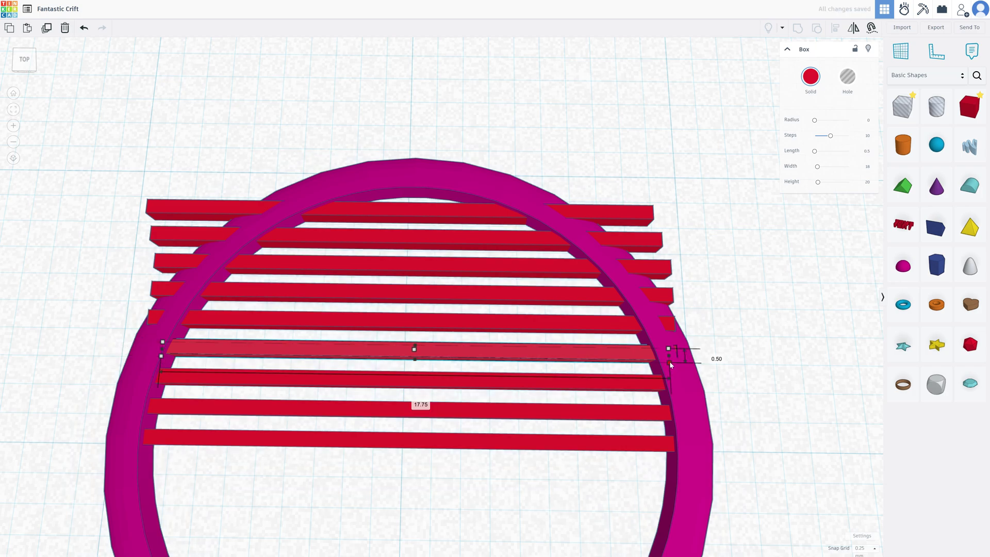
drag(669, 363, 662, 362)
click(671, 323)
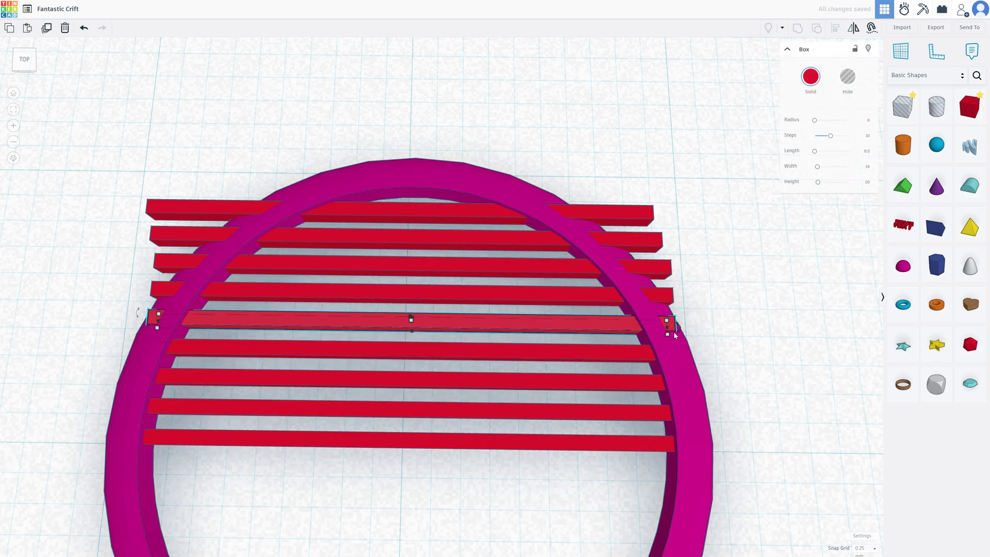
drag(667, 334, 648, 339)
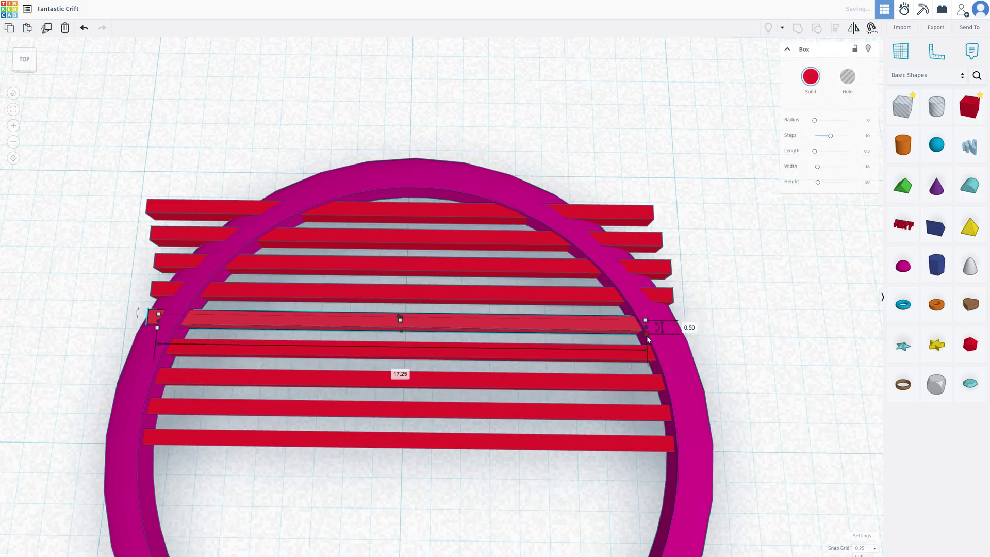
drag(158, 331, 179, 328)
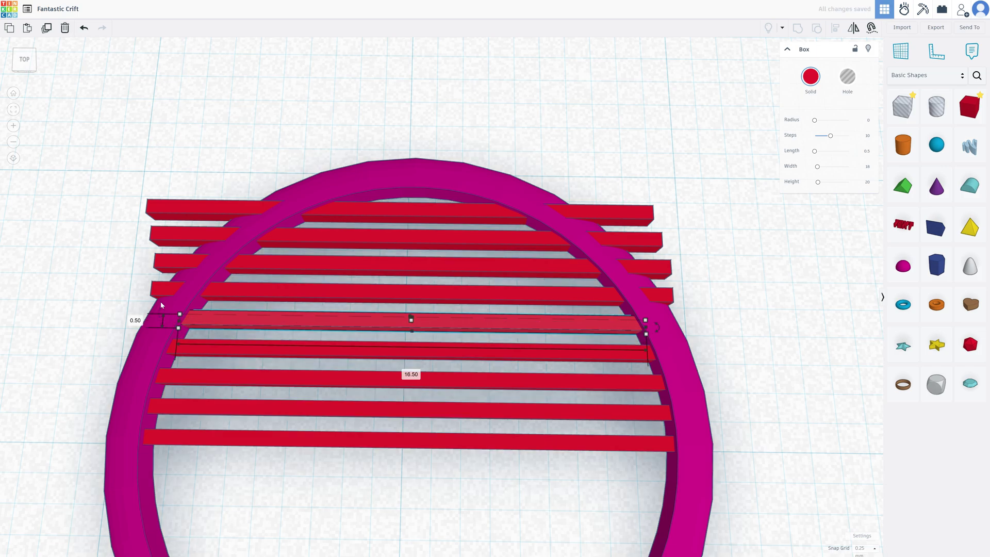
click(158, 295)
drag(157, 303, 194, 299)
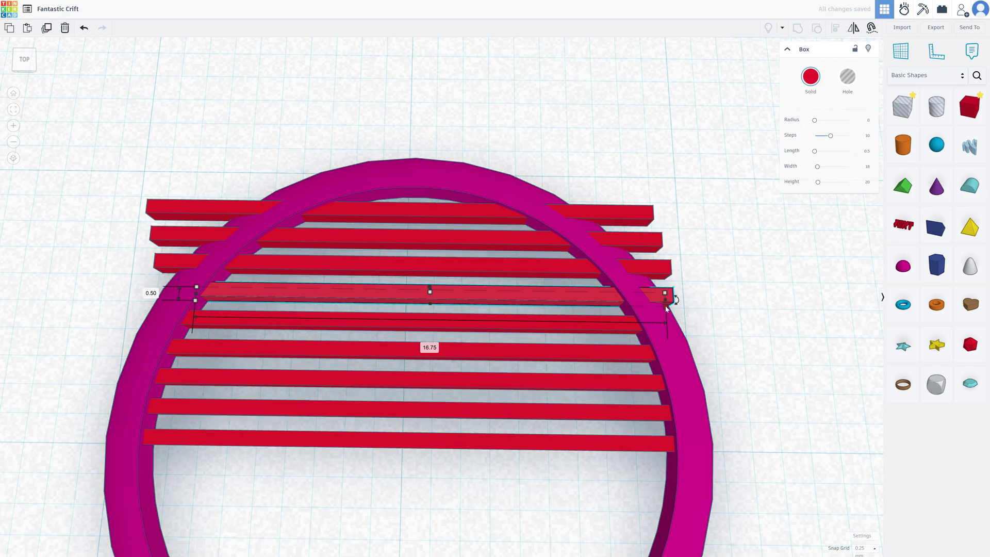
drag(667, 309, 630, 307)
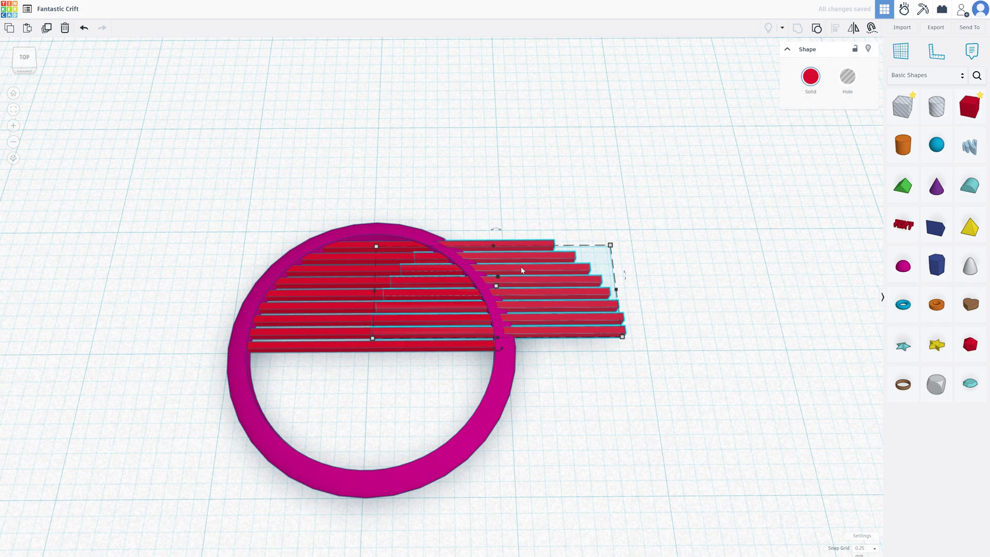
Copy the bar set, rotate it -180°, and place it in the ring's lower half.
drag(522, 270, 715, 277)
drag(688, 367, 678, 193)
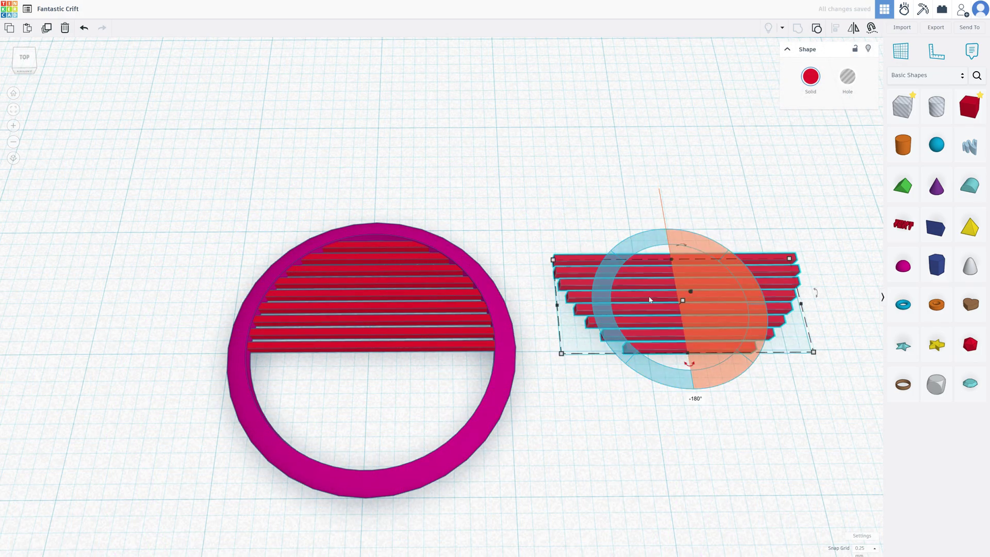
click(562, 216)
drag(665, 298, 356, 407)
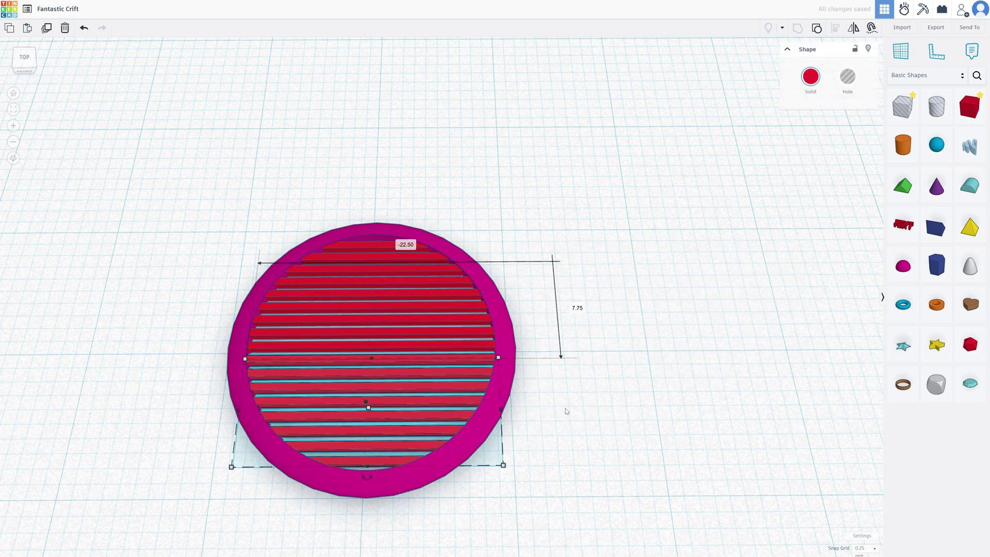
right_drag(565, 407, 393, 366)
scroll(422, 381, up, 5)
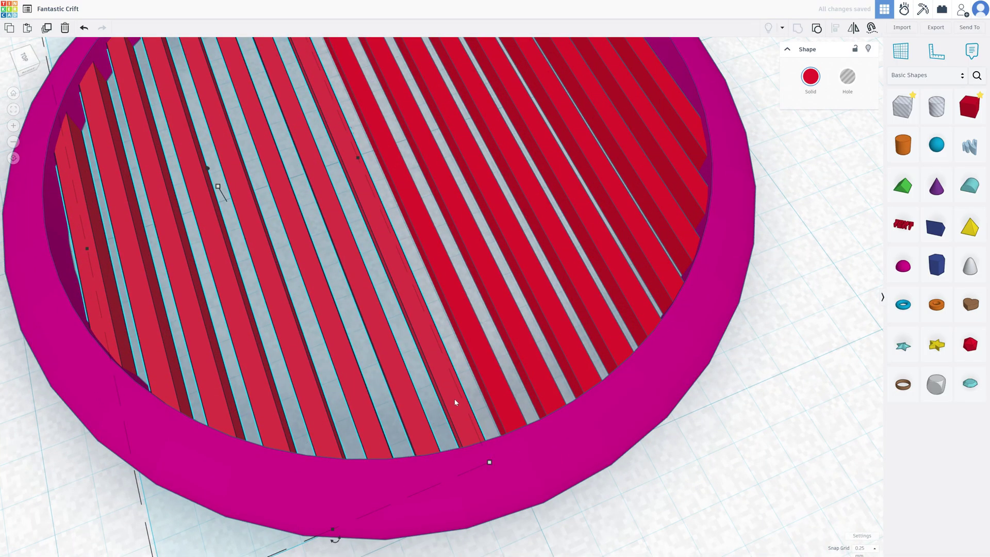
Shift the bar group in 0.25 mm steps so the bars sit evenly within the ring.
mouse_move(455, 403)
mouse_down()
mouse_move(481, 388)
mouse_move(457, 395)
mouse_up()
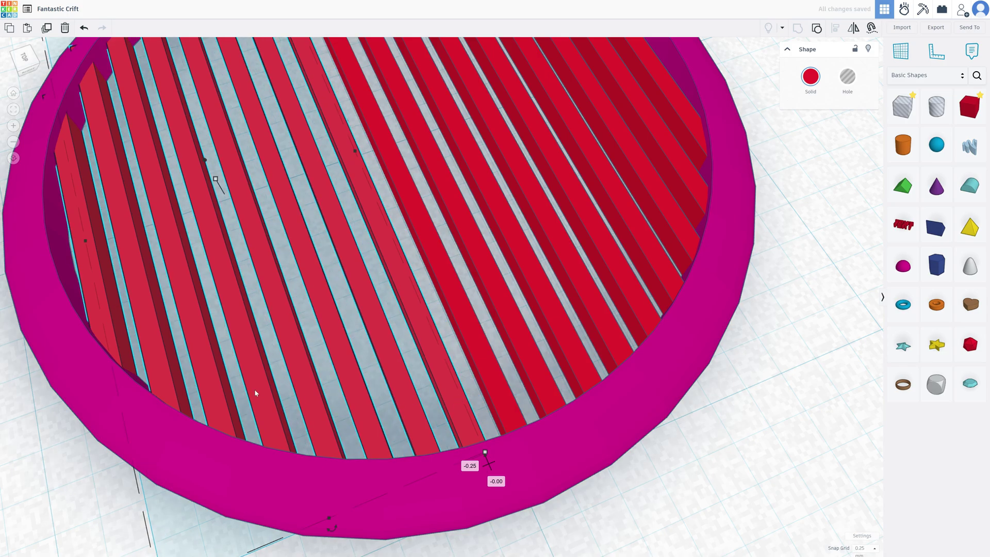
mouse_move(255, 390)
right_down()
mouse_move(303, 380)
mouse_move(432, 393)
right_up()
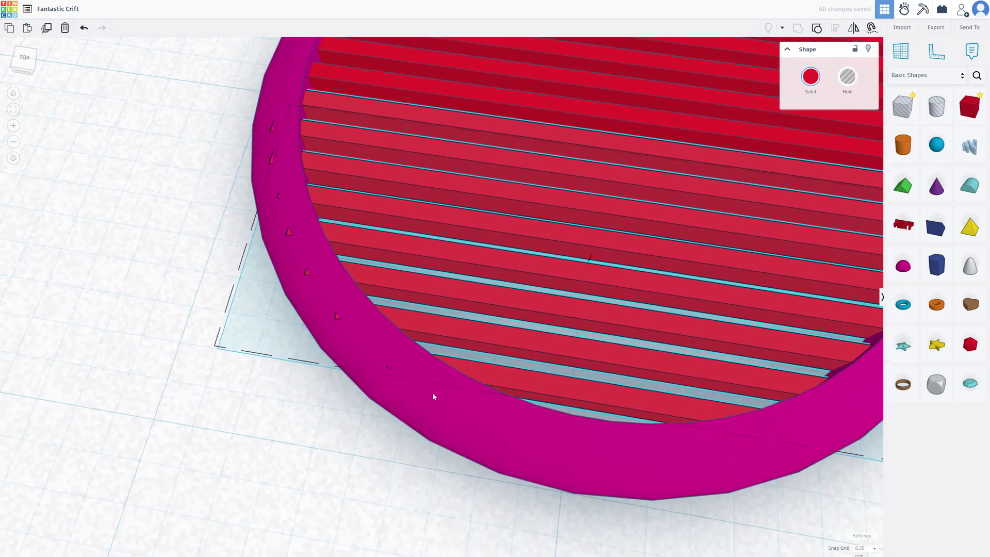
drag(365, 273, 377, 278)
mouse_move(621, 350)
right_down()
mouse_move(555, 340)
mouse_move(490, 362)
mouse_move(506, 338)
right_up()
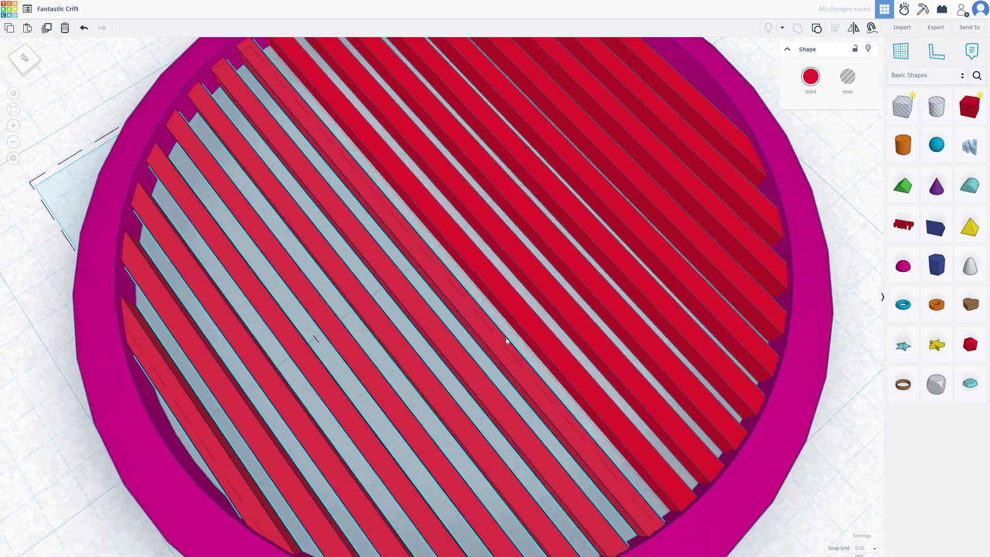